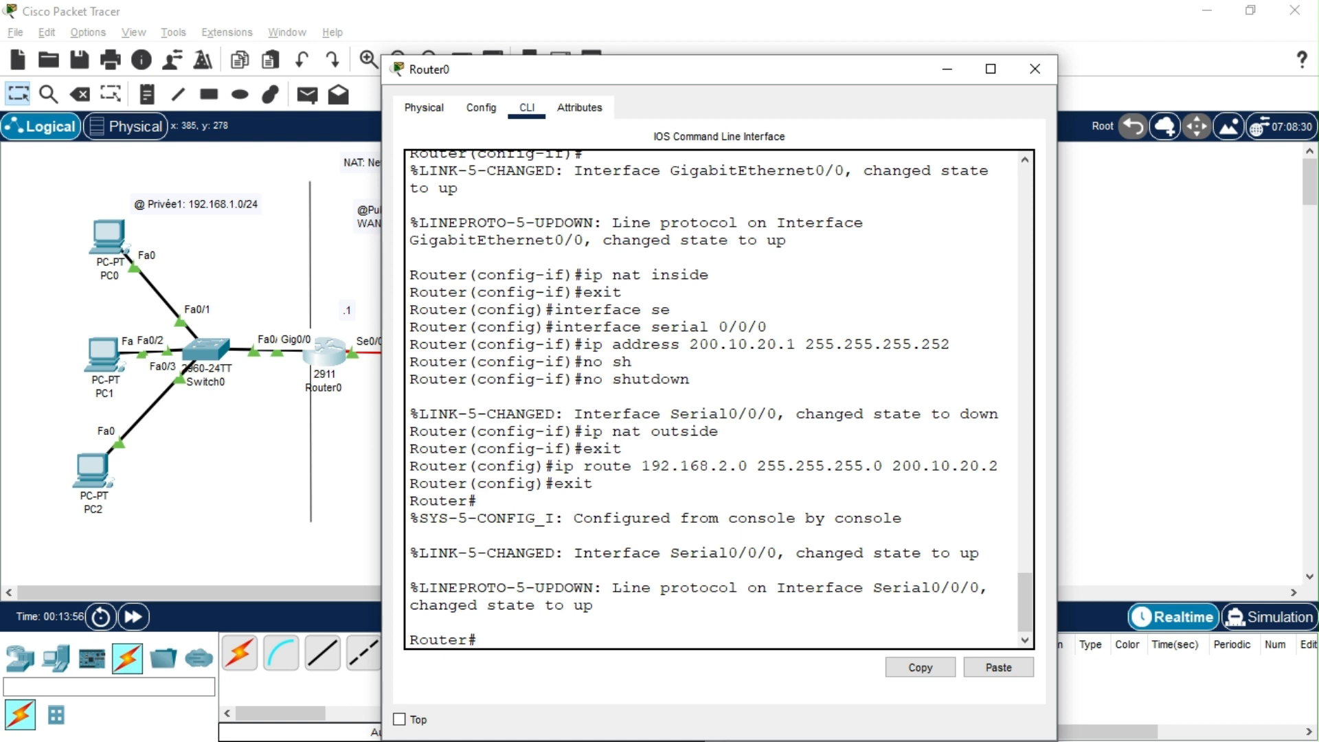
# Try to run ip nat inside source static 192.168.0.2 200.10.20.1 at Router0's privileged prompt
pyautogui.write('ip nat inside sour')
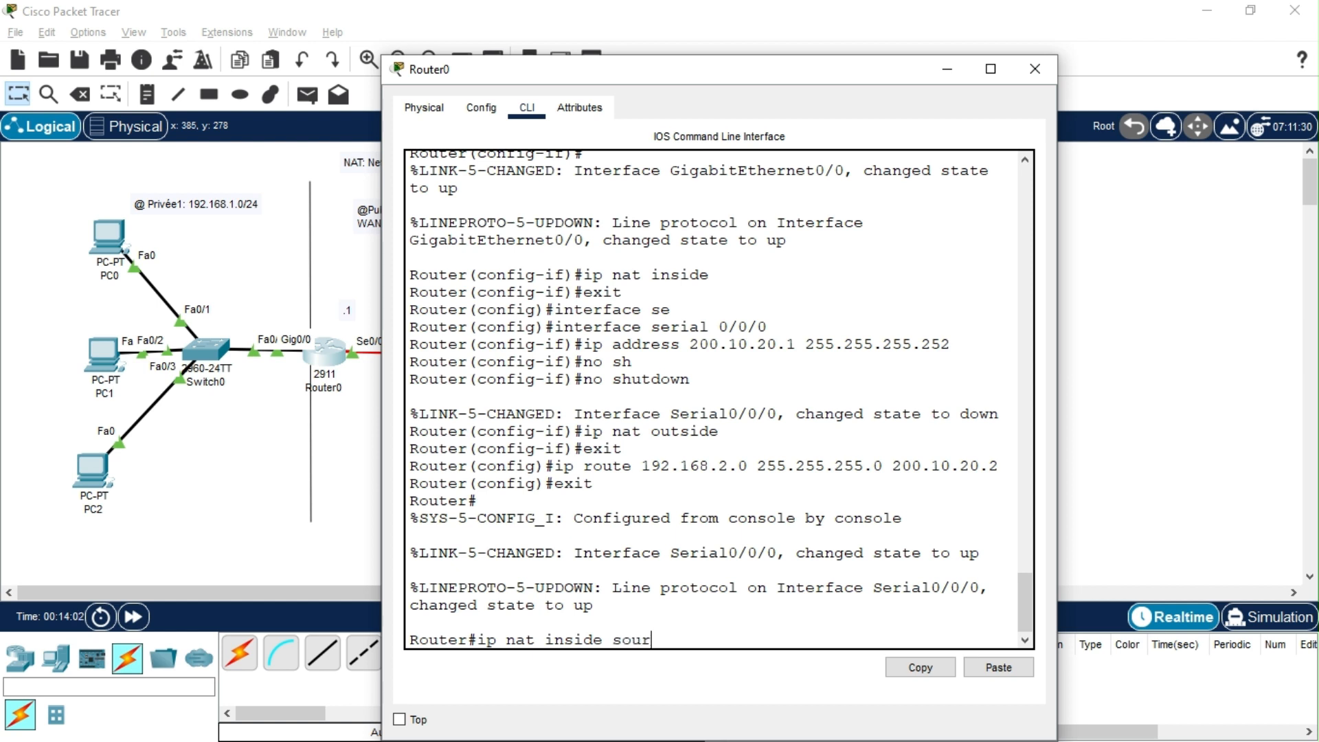
pyautogui.write('ce stat')
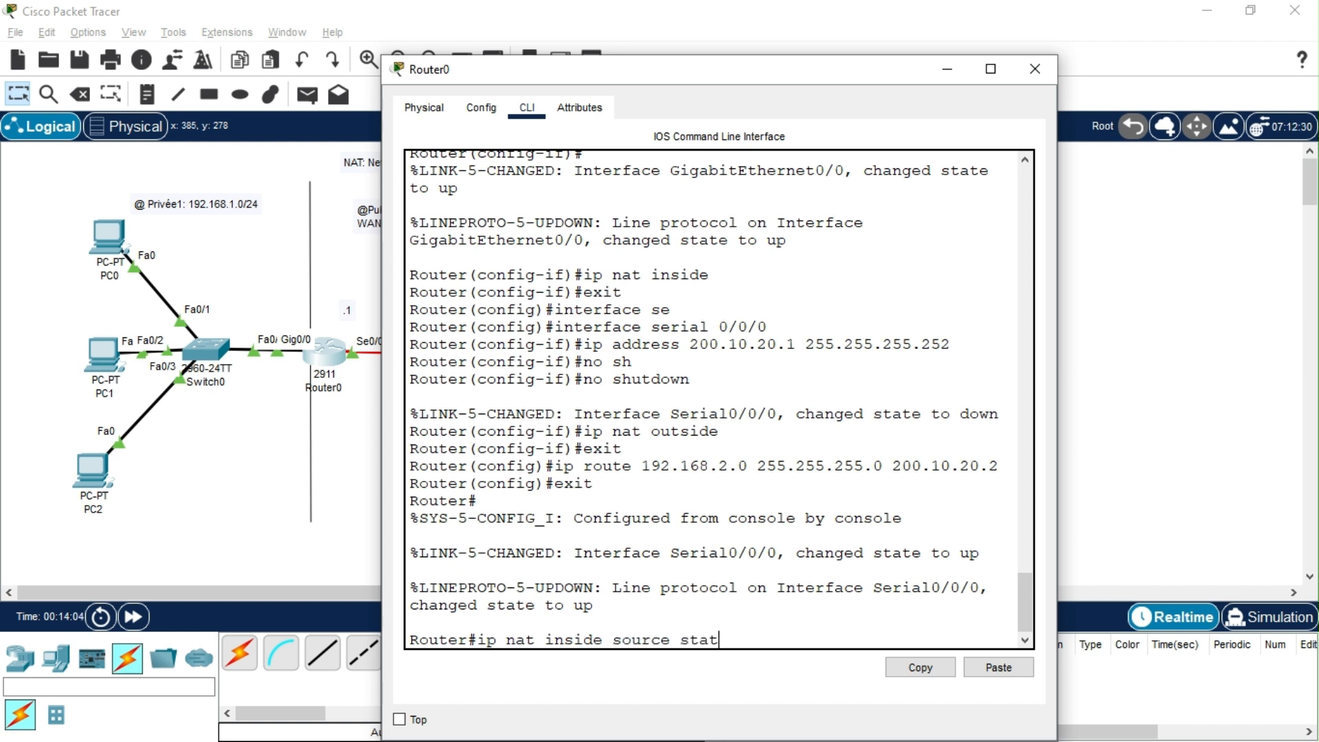
pyautogui.write('ic')
pyautogui.press('Up')
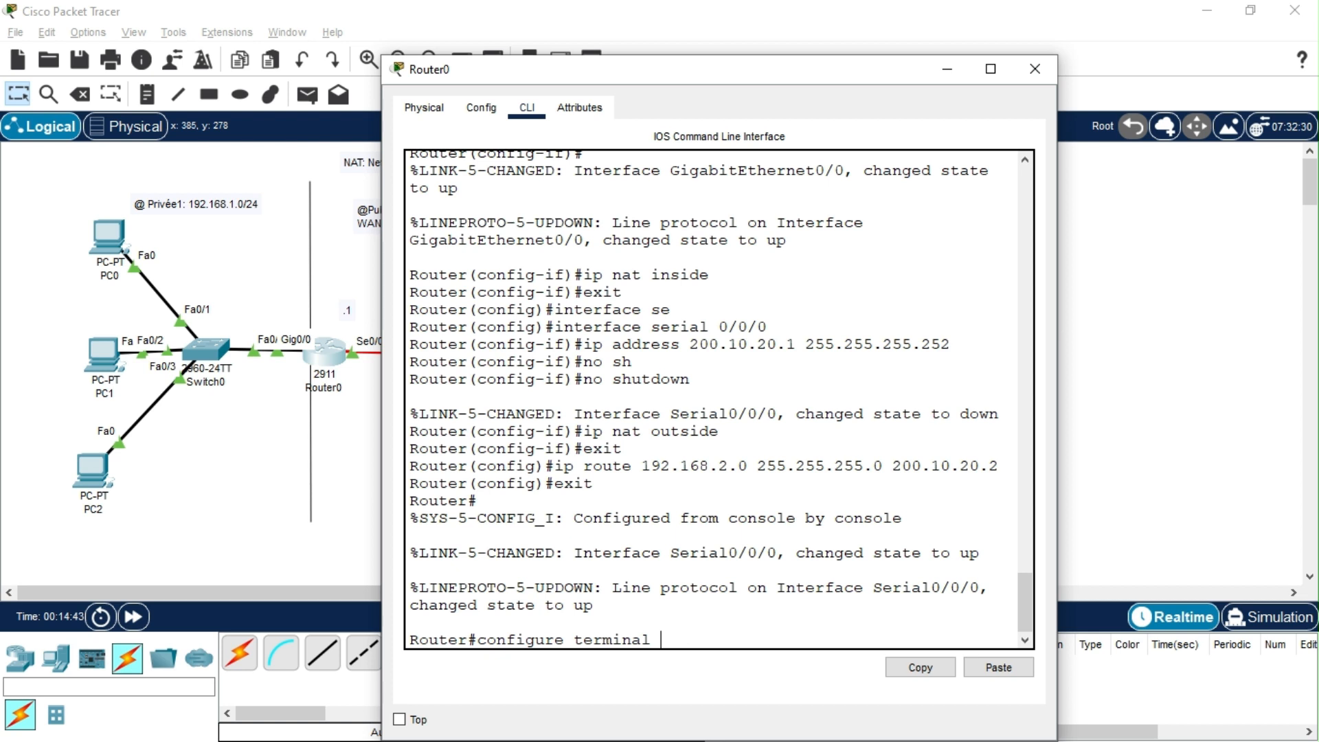
pyautogui.press('Up')
pyautogui.press('Down')
pyautogui.press('Down')
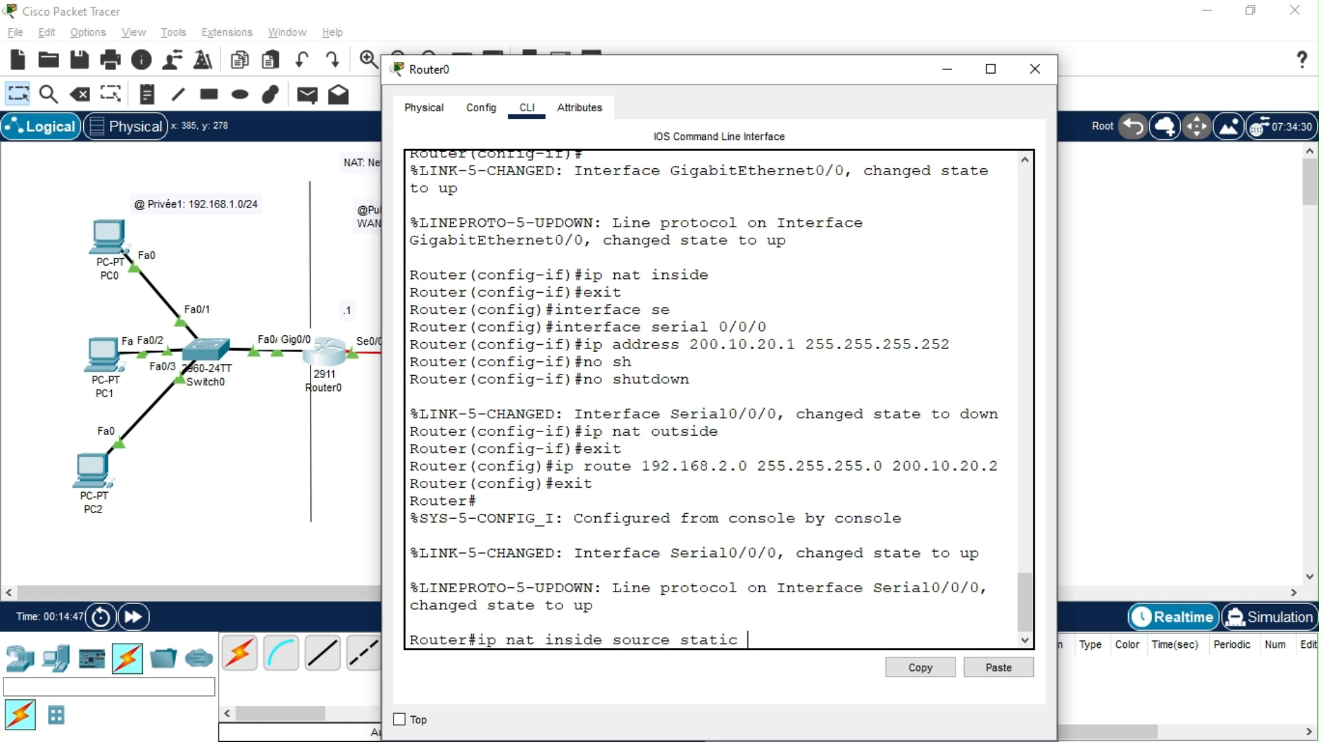
pyautogui.write('192.168.0.2 200')
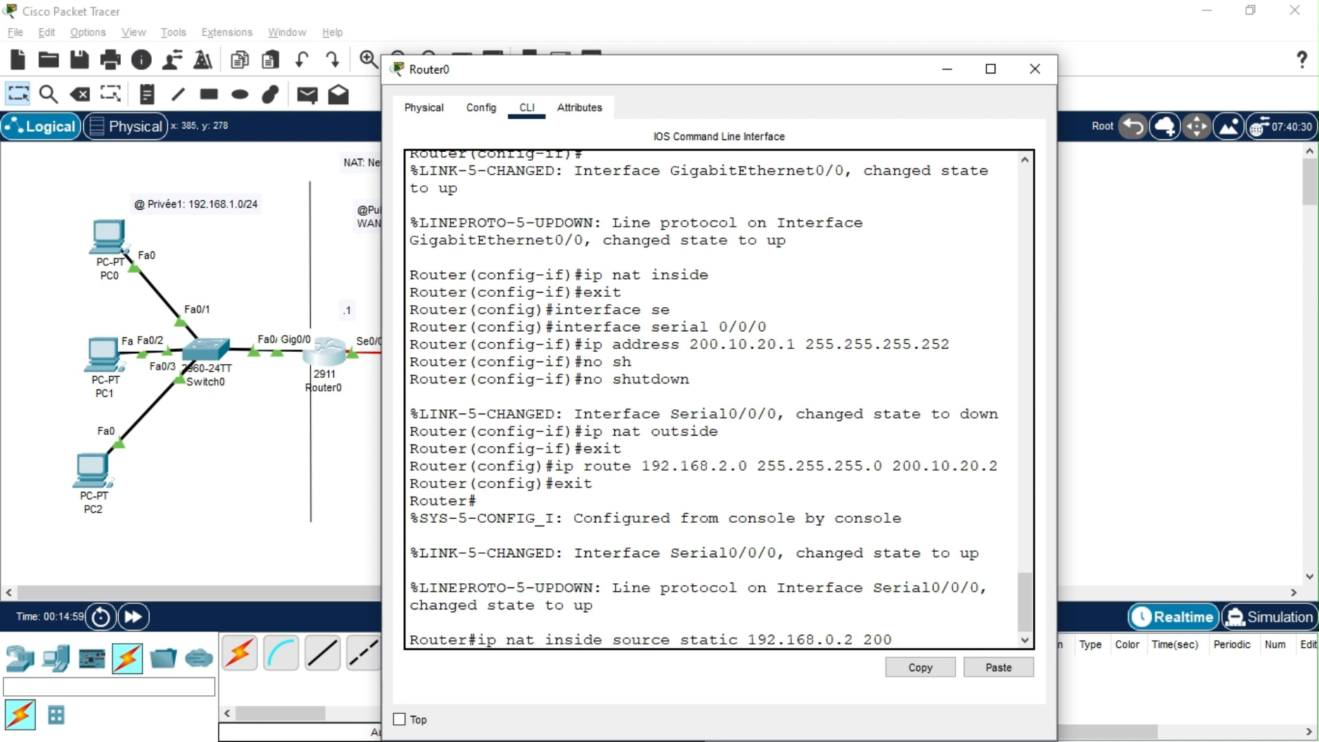
pyautogui.write('.10.20.1')
pyautogui.press('Return')
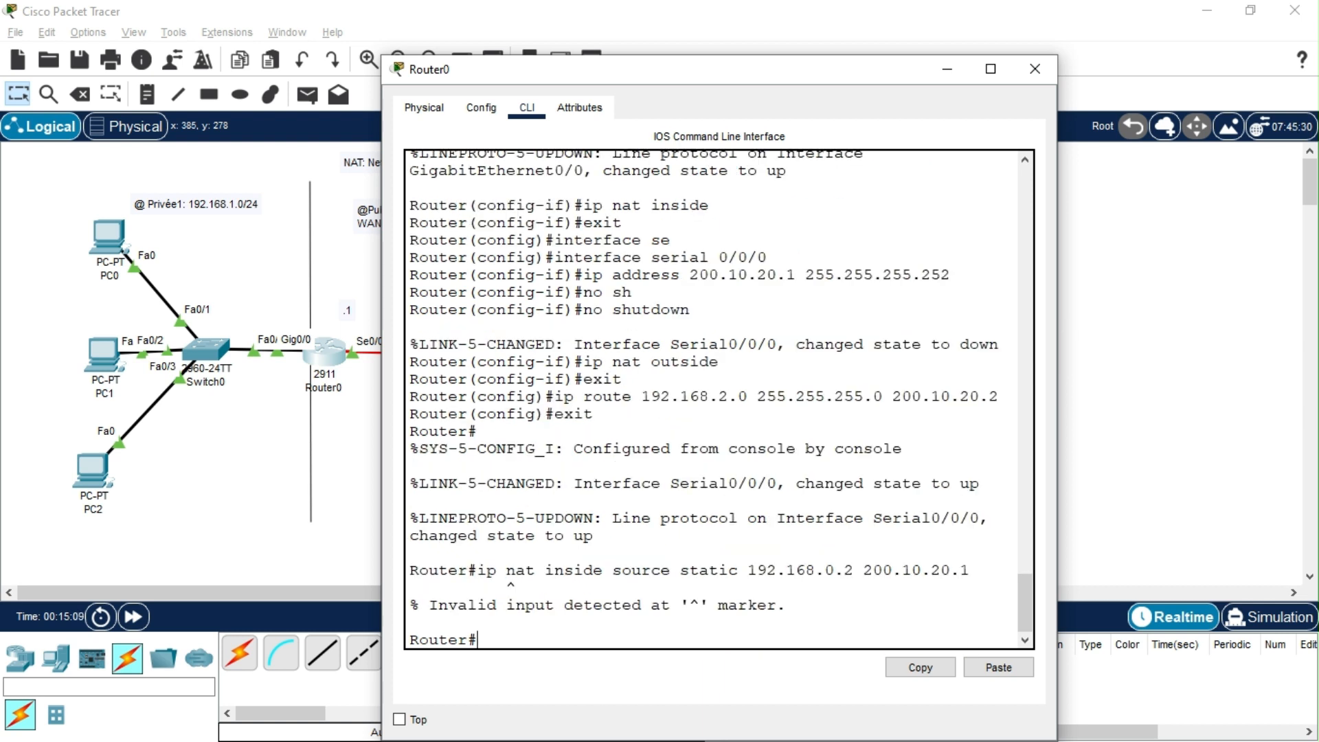
# Recall the static NAT command on Router0, copy it to the clipboard and clear the prompt line
pyautogui.press('Up')
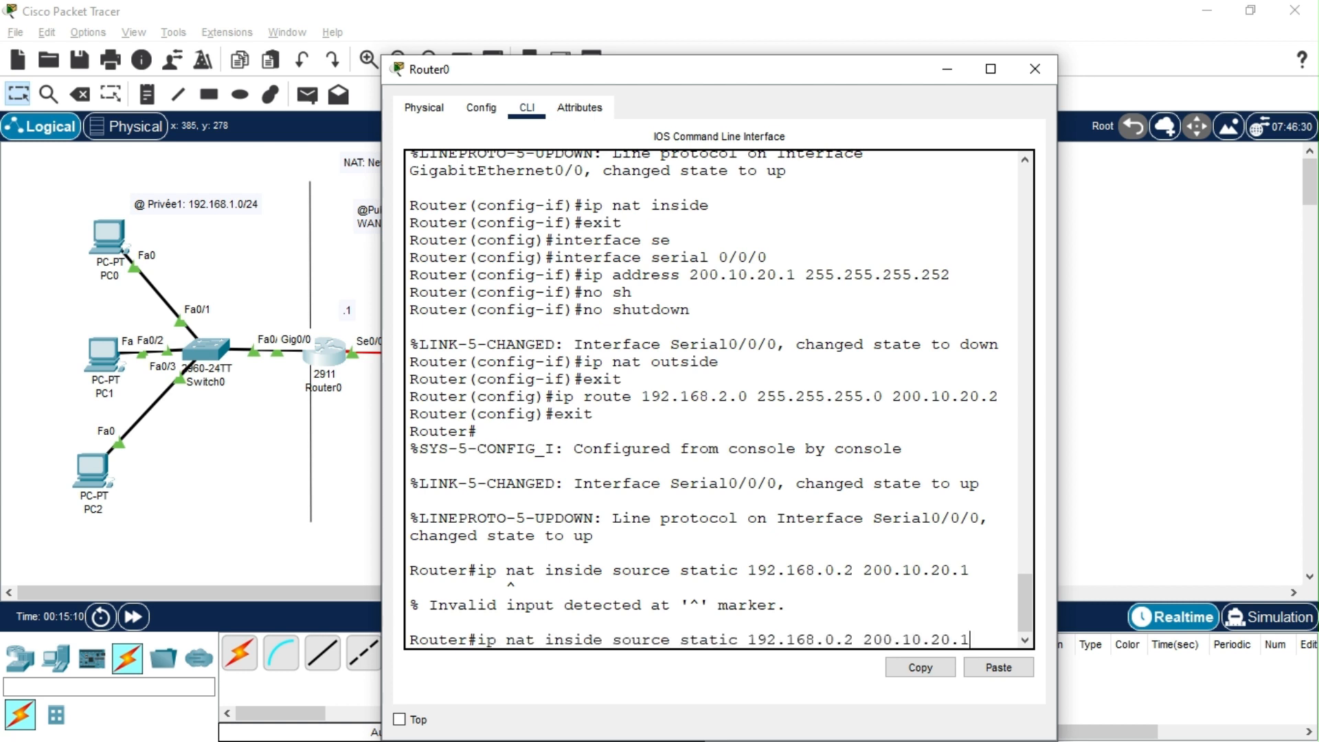
pyautogui.press('Left')
pyautogui.press('Left')
pyautogui.press('Left')
pyautogui.press('Left')
pyautogui.press('Left')
pyautogui.press('Left')
pyautogui.press('Left')
pyautogui.press('Left')
pyautogui.press('Left')
pyautogui.press('Left')
pyautogui.press('Left')
pyautogui.press('Left')
pyautogui.press('Left')
pyautogui.press('Left')
pyautogui.press('Left')
pyautogui.press('Left')
pyautogui.press('Left')
pyautogui.press('Left')
pyautogui.press('Left')
pyautogui.press('Left')
pyautogui.moveTo(970, 640); pyautogui.dragTo(478, 640)
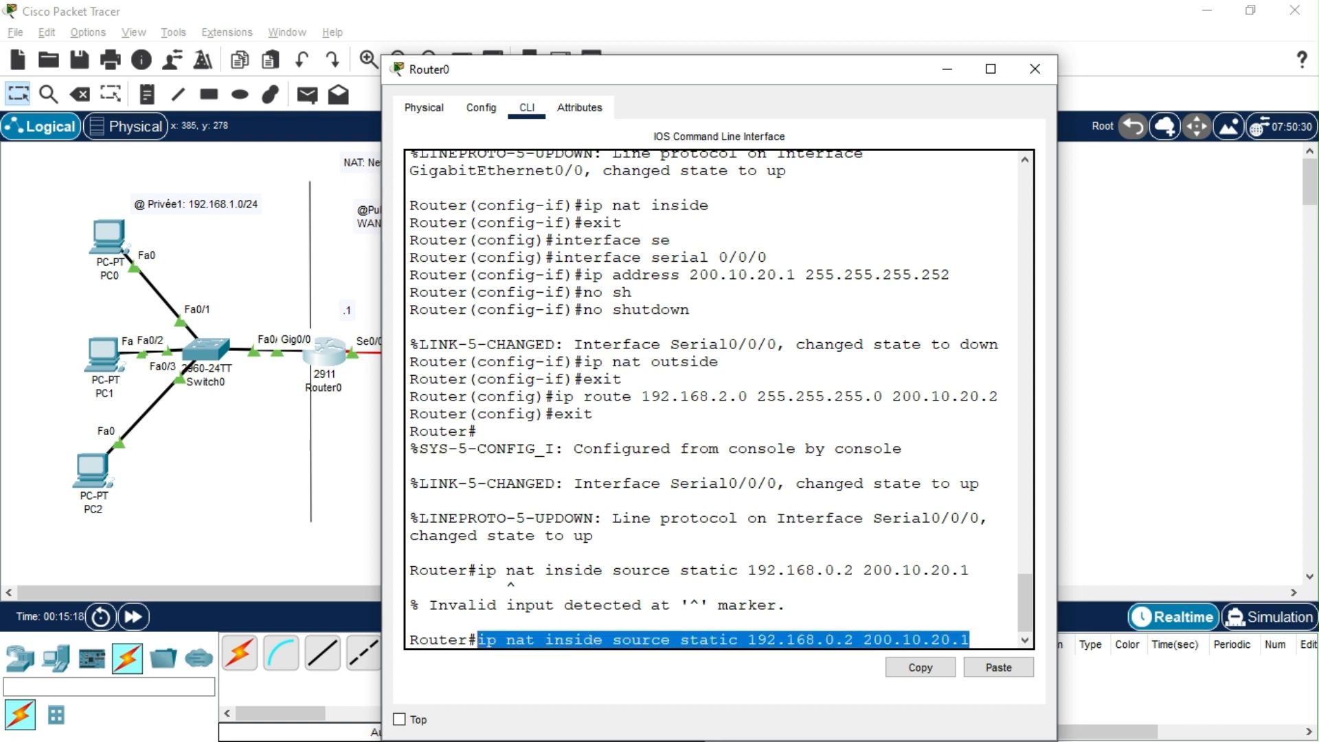
pyautogui.rightClick(542, 639)
pyautogui.click(587, 654)
pyautogui.press('BackSpace')
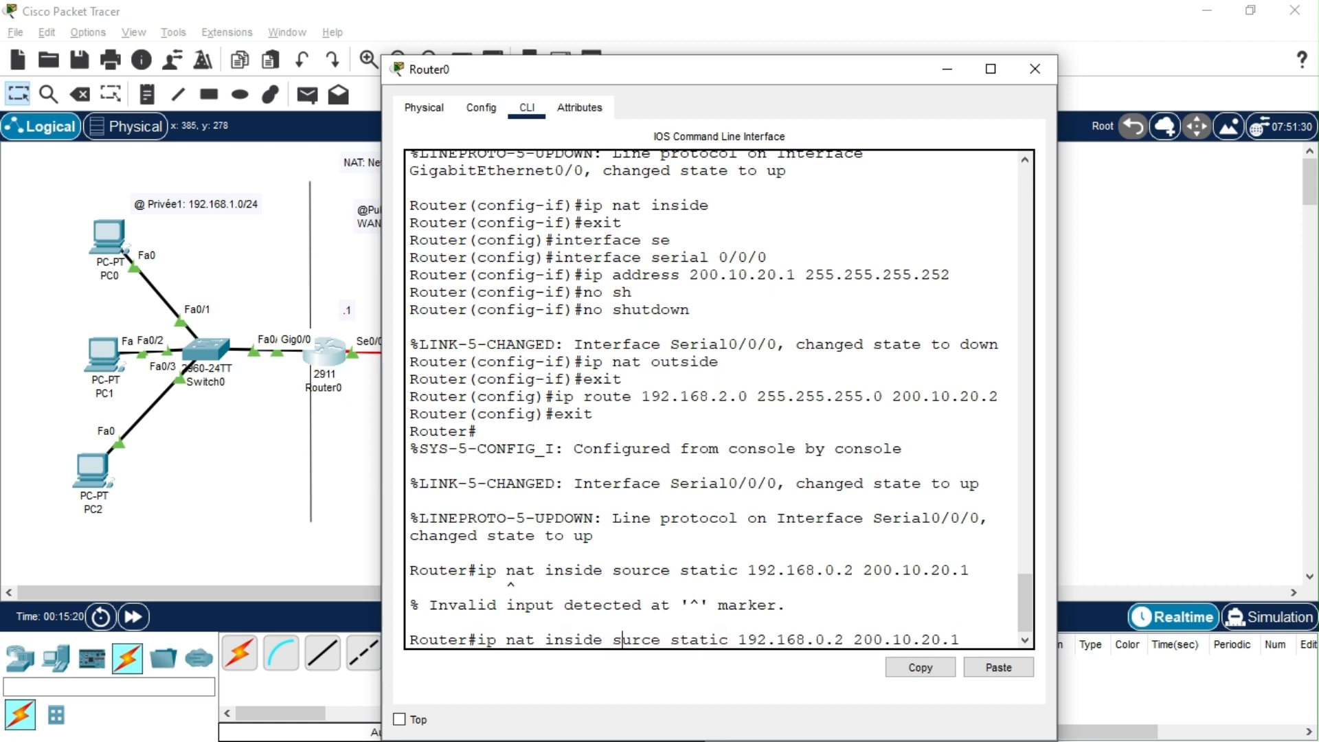
pyautogui.press('BackSpace')
pyautogui.press('BackSpace')
pyautogui.press('BackSpace')
pyautogui.press('BackSpace')
pyautogui.press('BackSpace')
pyautogui.press('BackSpace')
pyautogui.press('BackSpace')
pyautogui.press('BackSpace')
pyautogui.press('BackSpace')
pyautogui.press('BackSpace')
pyautogui.press('BackSpace')
pyautogui.press('BackSpace')
pyautogui.press('BackSpace')
pyautogui.press('BackSpace')
pyautogui.press('BackSpace')
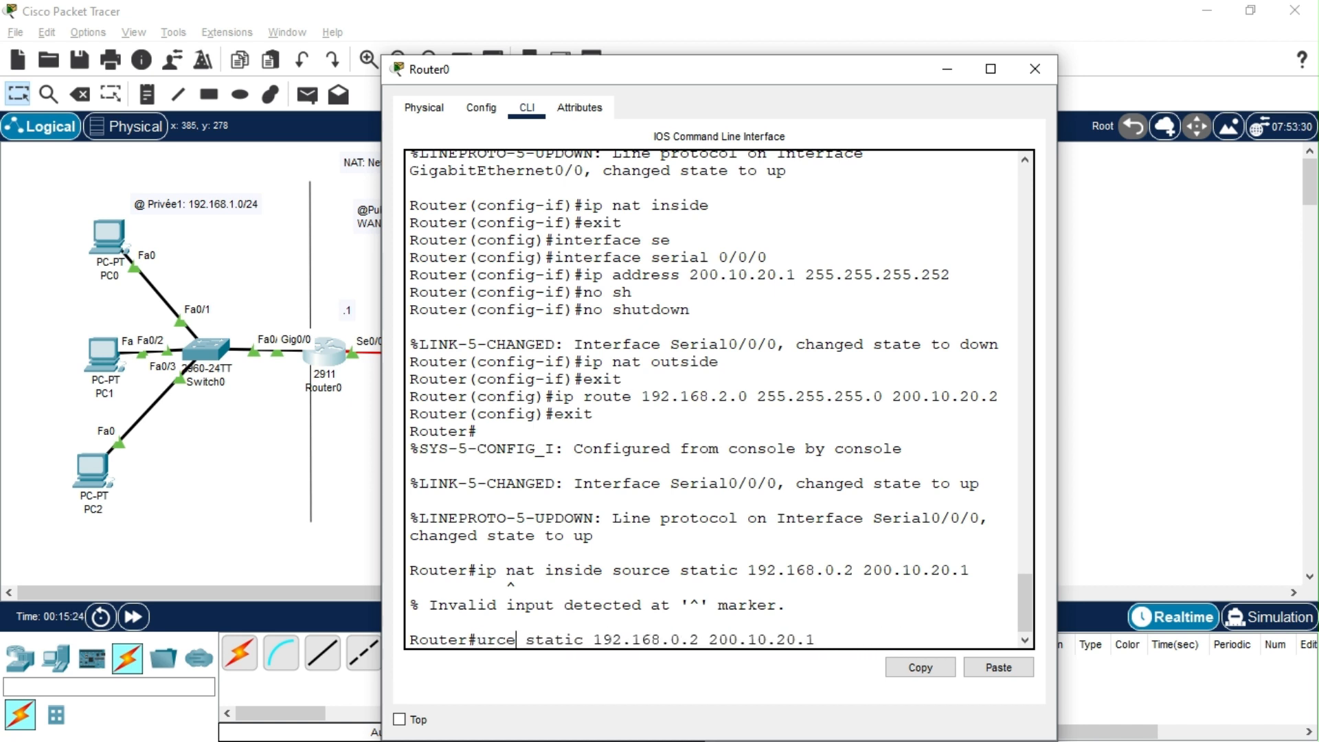
pyautogui.press('End')
pyautogui.press('BackSpace')
pyautogui.press('BackSpace')
pyautogui.press('BackSpace')
pyautogui.press('BackSpace')
pyautogui.press('BackSpace')
pyautogui.press('BackSpace')
pyautogui.press('BackSpace')
pyautogui.press('BackSpace')
pyautogui.press('BackSpace')
pyautogui.press('BackSpace')
pyautogui.press('BackSpace')
pyautogui.press('BackSpace')
pyautogui.press('BackSpace')
pyautogui.press('BackSpace')
pyautogui.press('BackSpace')
pyautogui.press('BackSpace')
pyautogui.press('BackSpace')
pyautogui.press('BackSpace')
pyautogui.press('BackSpace')
pyautogui.press('BackSpace')
pyautogui.press('BackSpace')
pyautogui.press('BackSpace')
pyautogui.press('BackSpace')
pyautogui.press('BackSpace')
pyautogui.press('BackSpace')
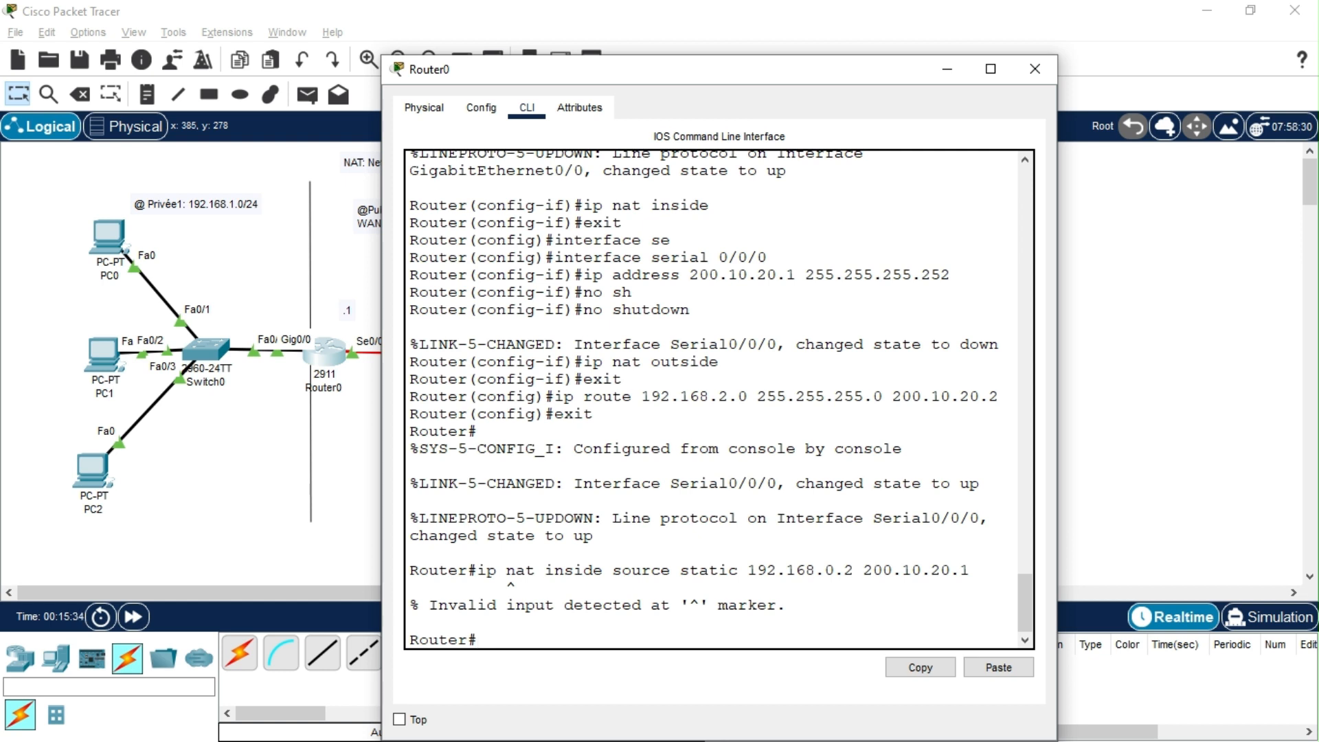
# Enter global configuration mode on Router0 with configure terminal
pyautogui.write('conf')
pyautogui.press('Tab')
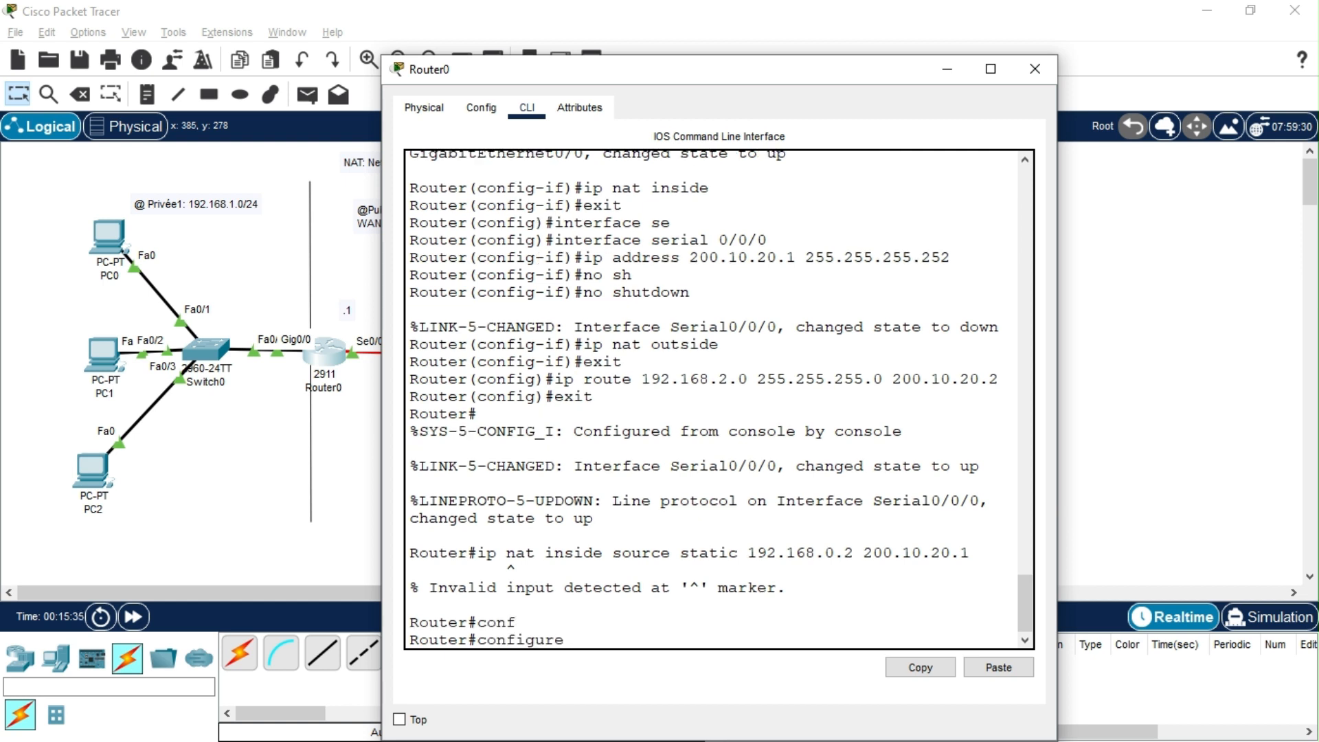
pyautogui.write('ter')
pyautogui.press('Tab')
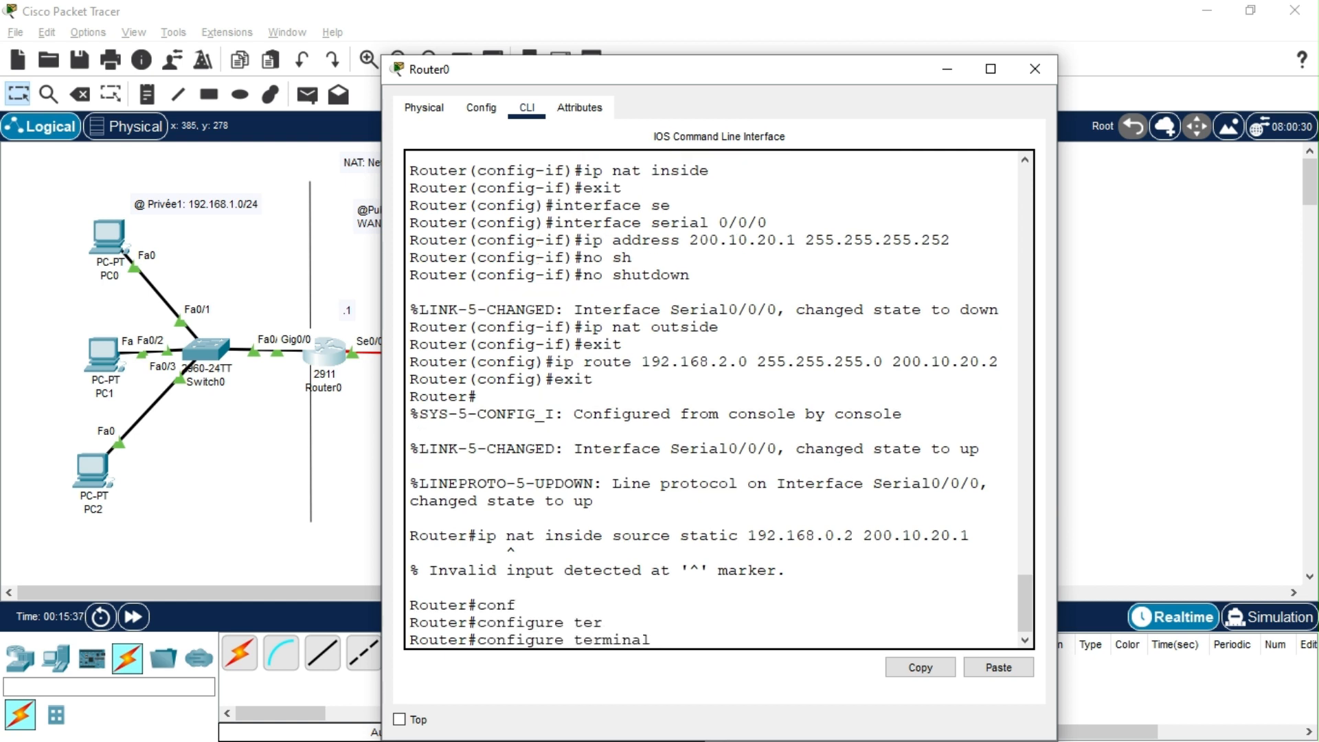
pyautogui.press('Return')
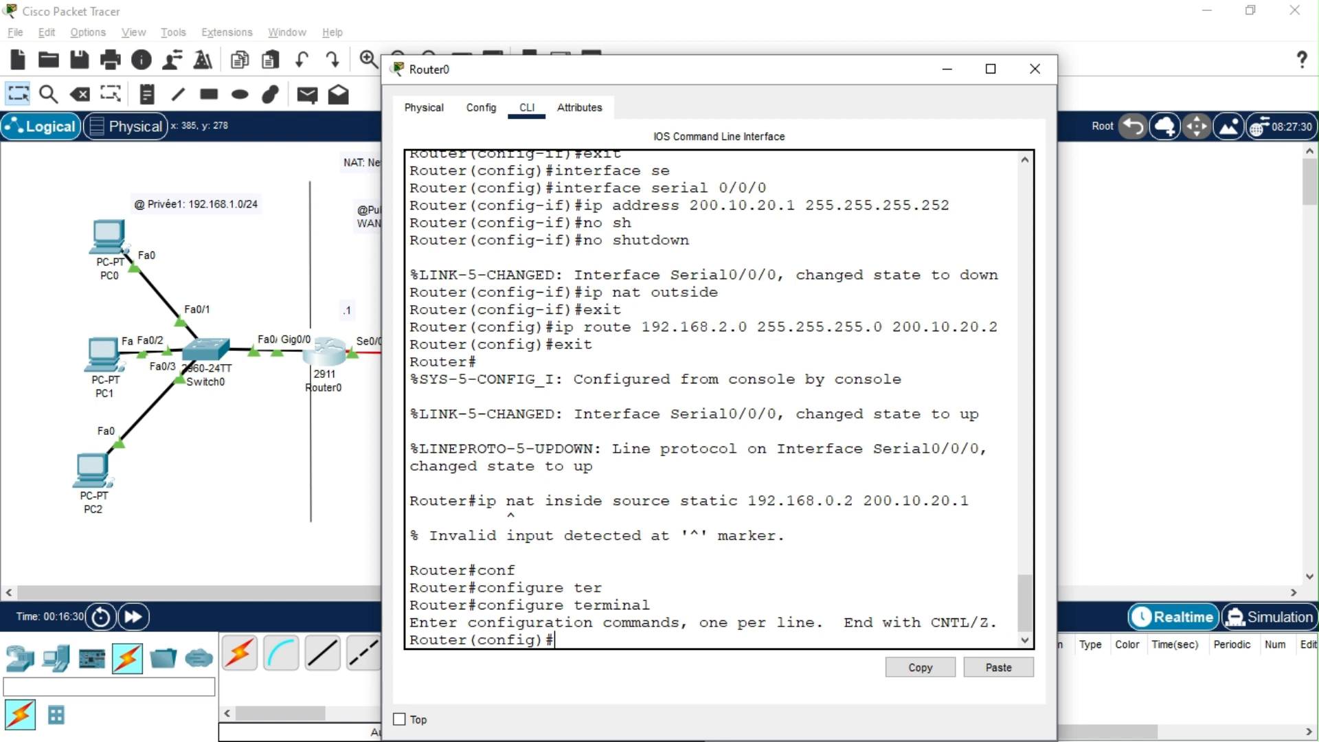
# Paste and run the copied static NAT command mapping 192.168.0.2 to 200.10.20.1, and exit Router0's configuration mode
pyautogui.rightClick(595, 638)
pyautogui.click(640, 670)
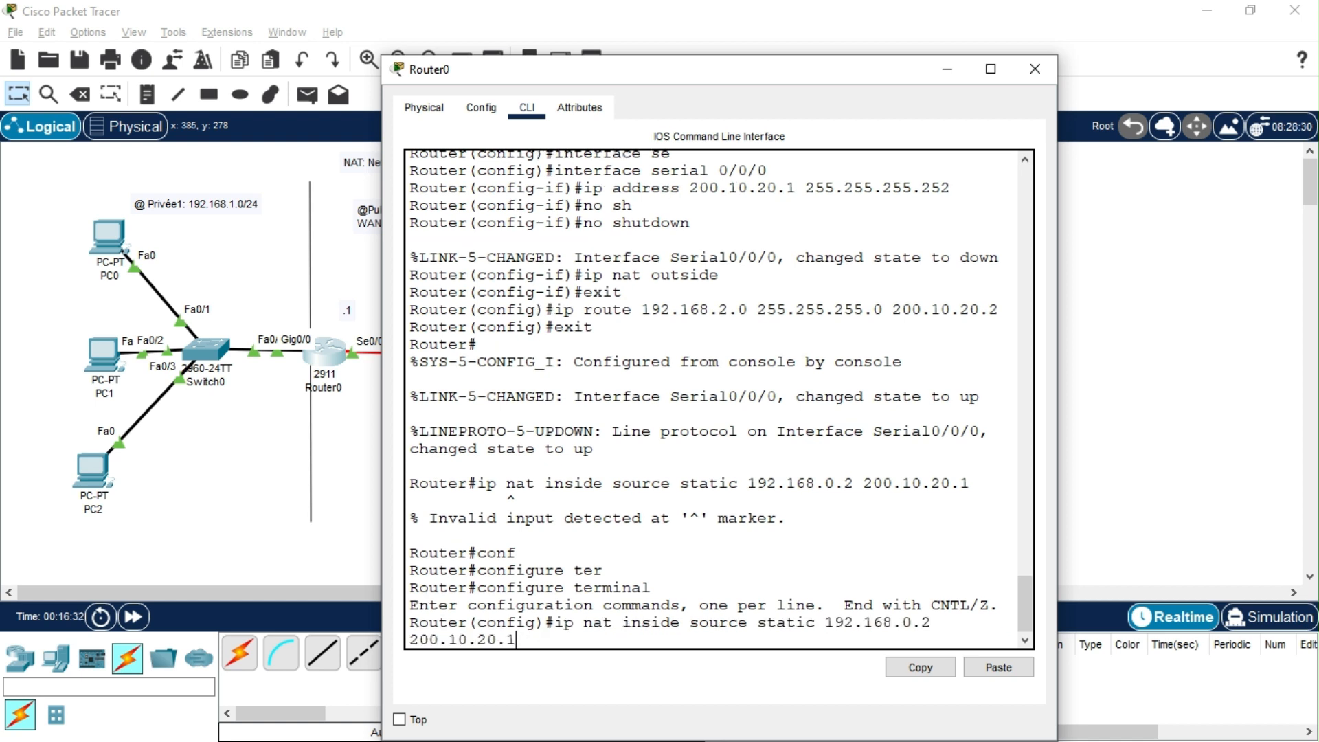
pyautogui.press('Return')
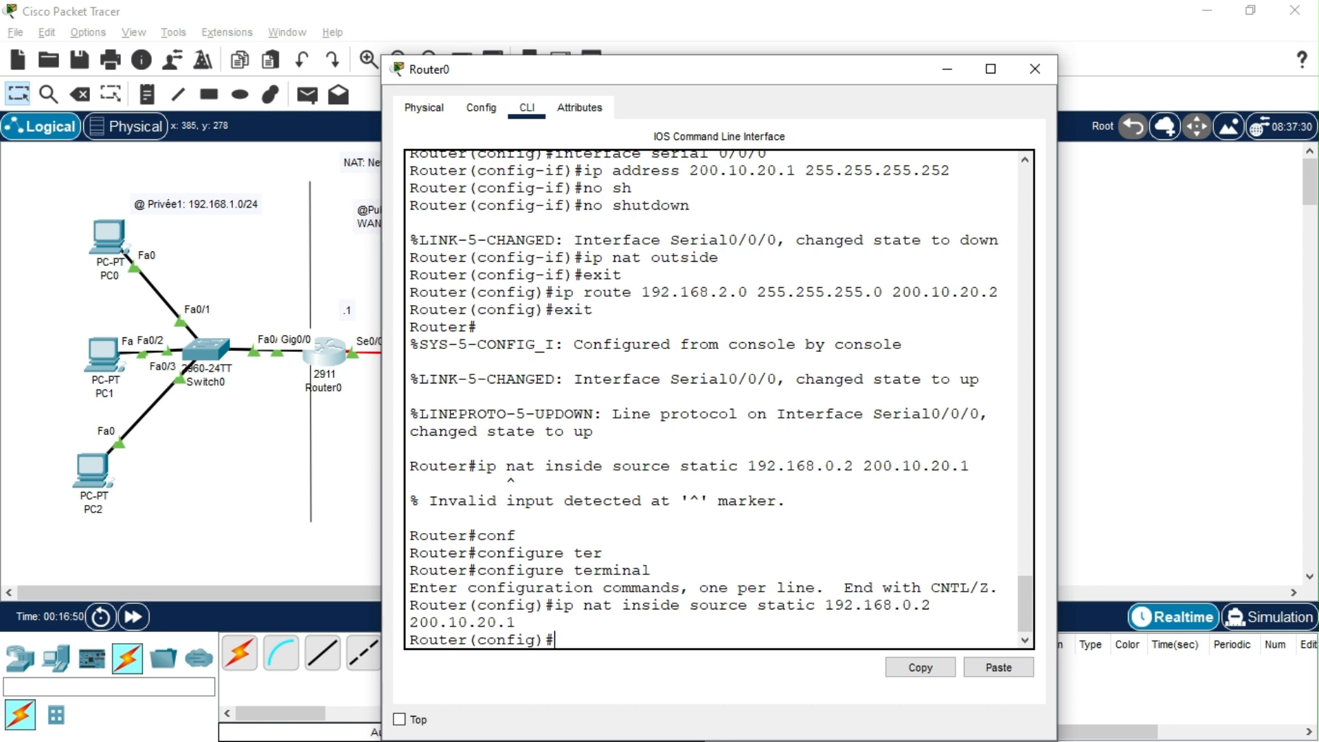
pyautogui.moveTo(635, 76); pyautogui.dragTo(847, 71)
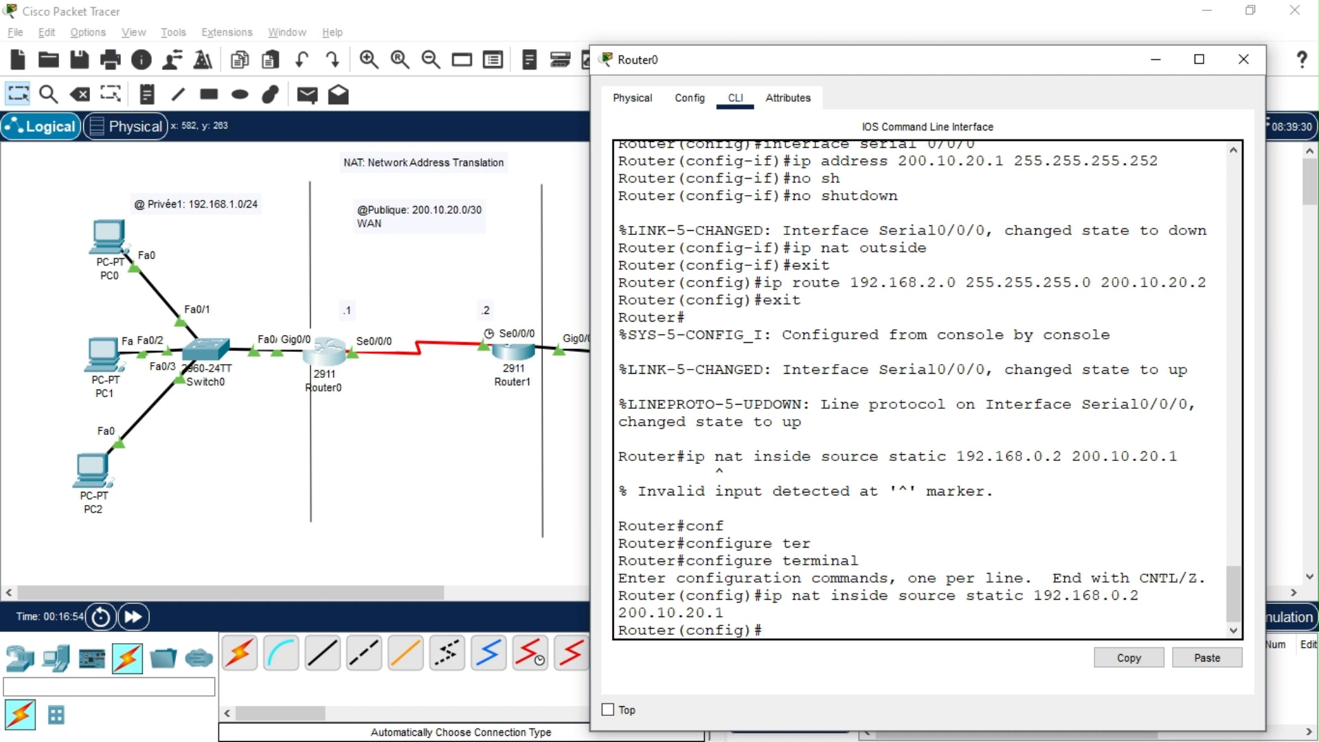
pyautogui.write('exit')
pyautogui.press('Return')
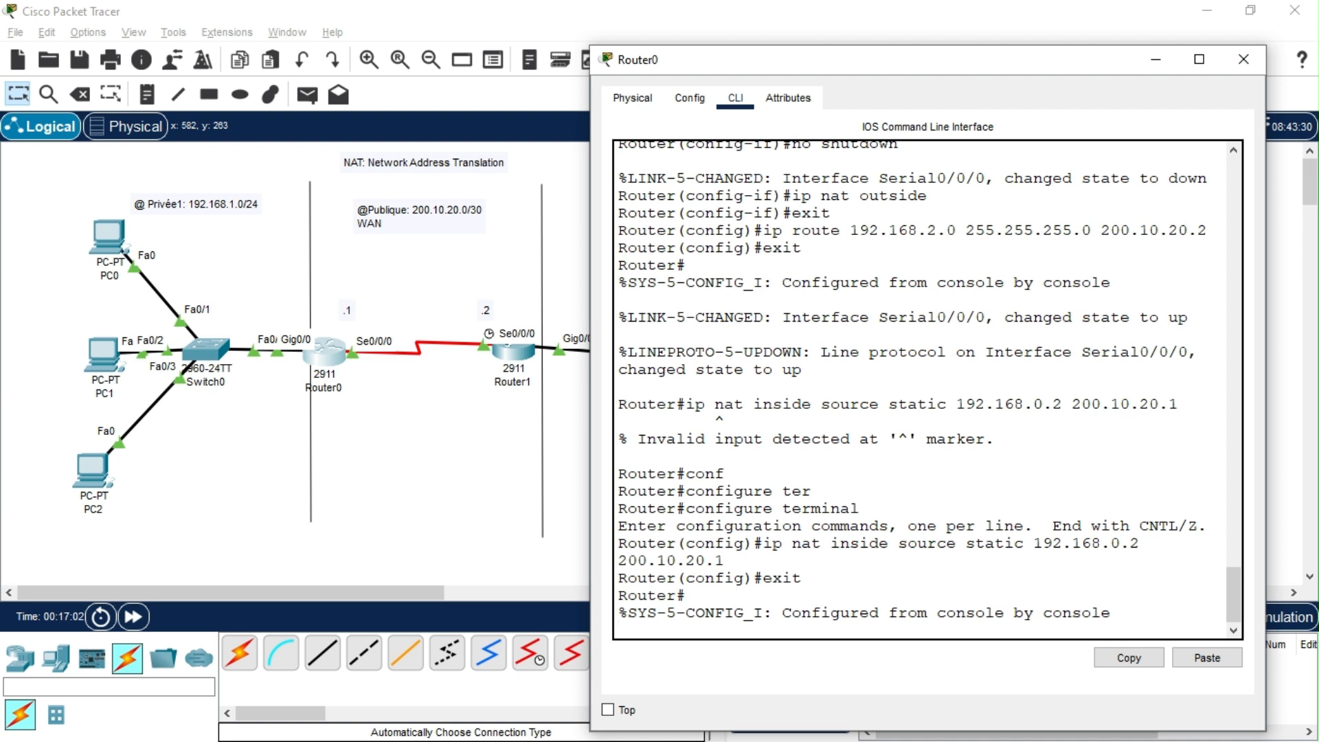
pyautogui.press('Return')
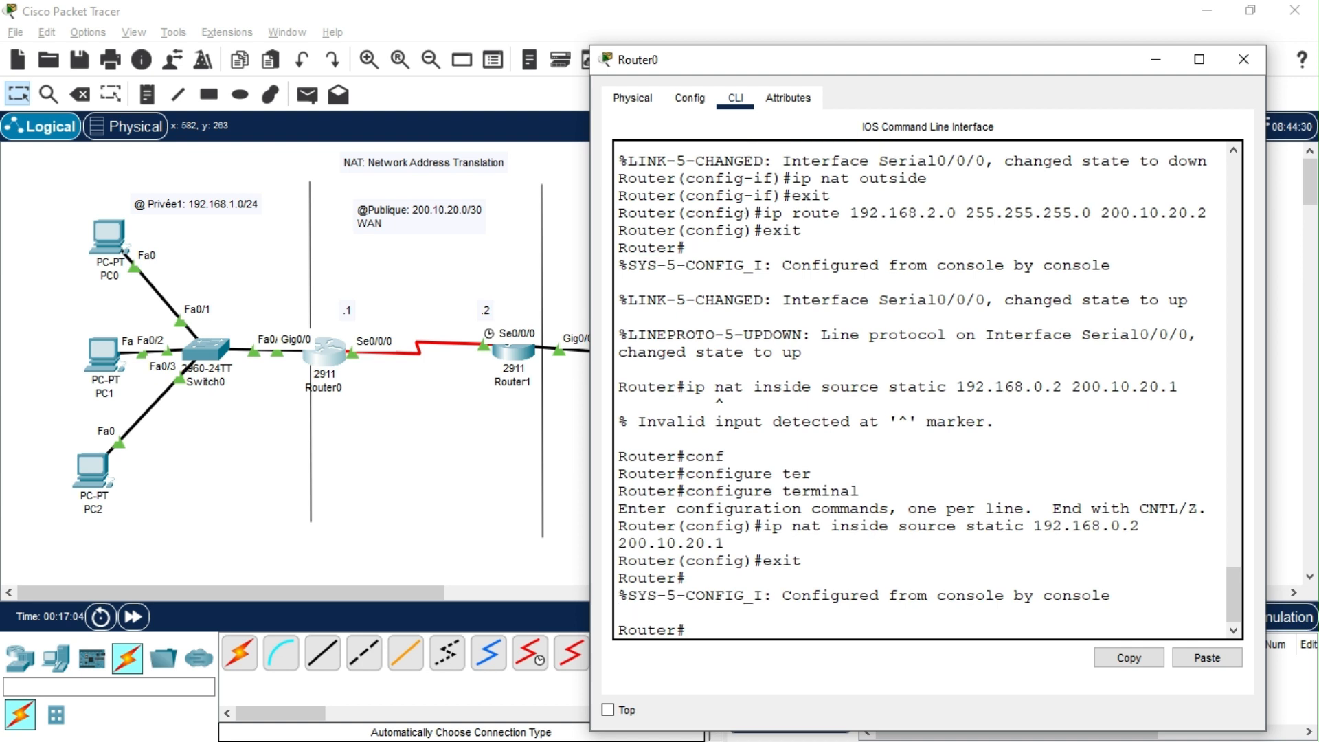
# Display Router0's NAT translation table with show ip nat translations
pyautogui.write('sh')
pyautogui.press('Tab')
pyautogui.write('ip')
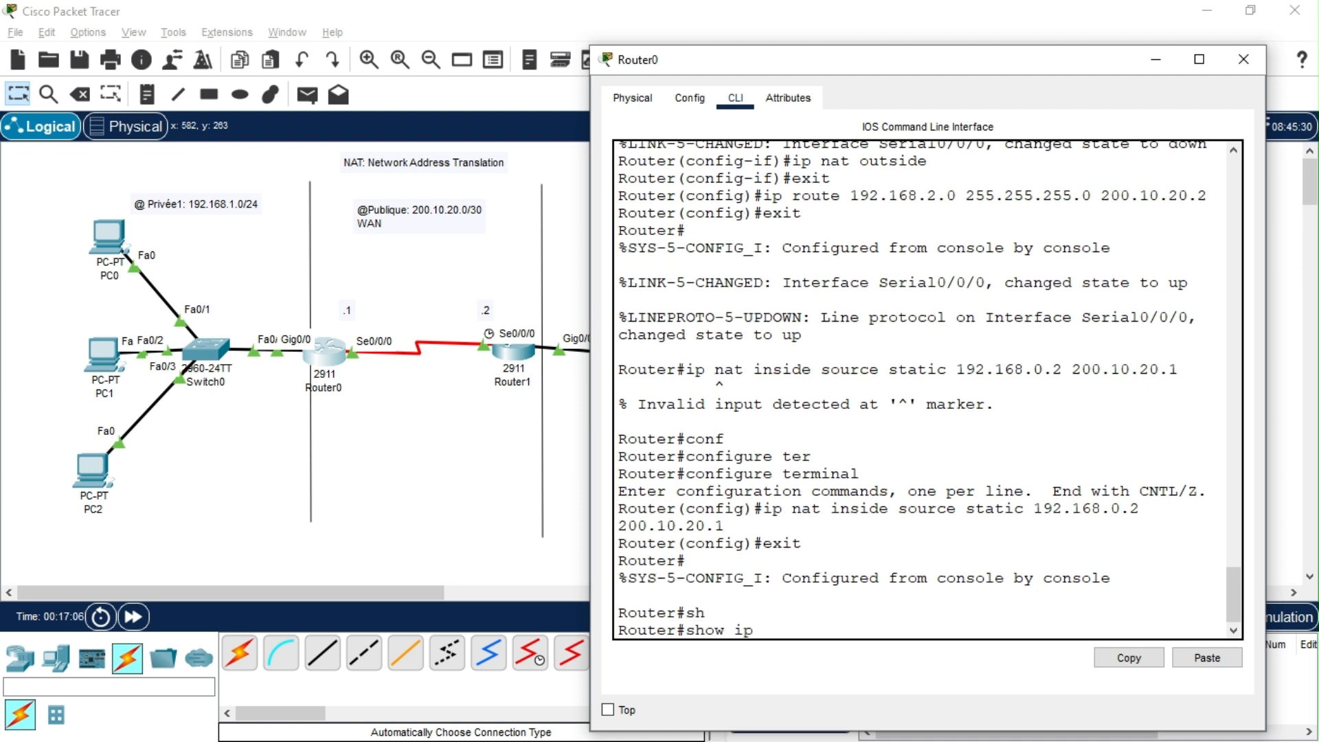
pyautogui.press('Tab')
pyautogui.write('nat tr')
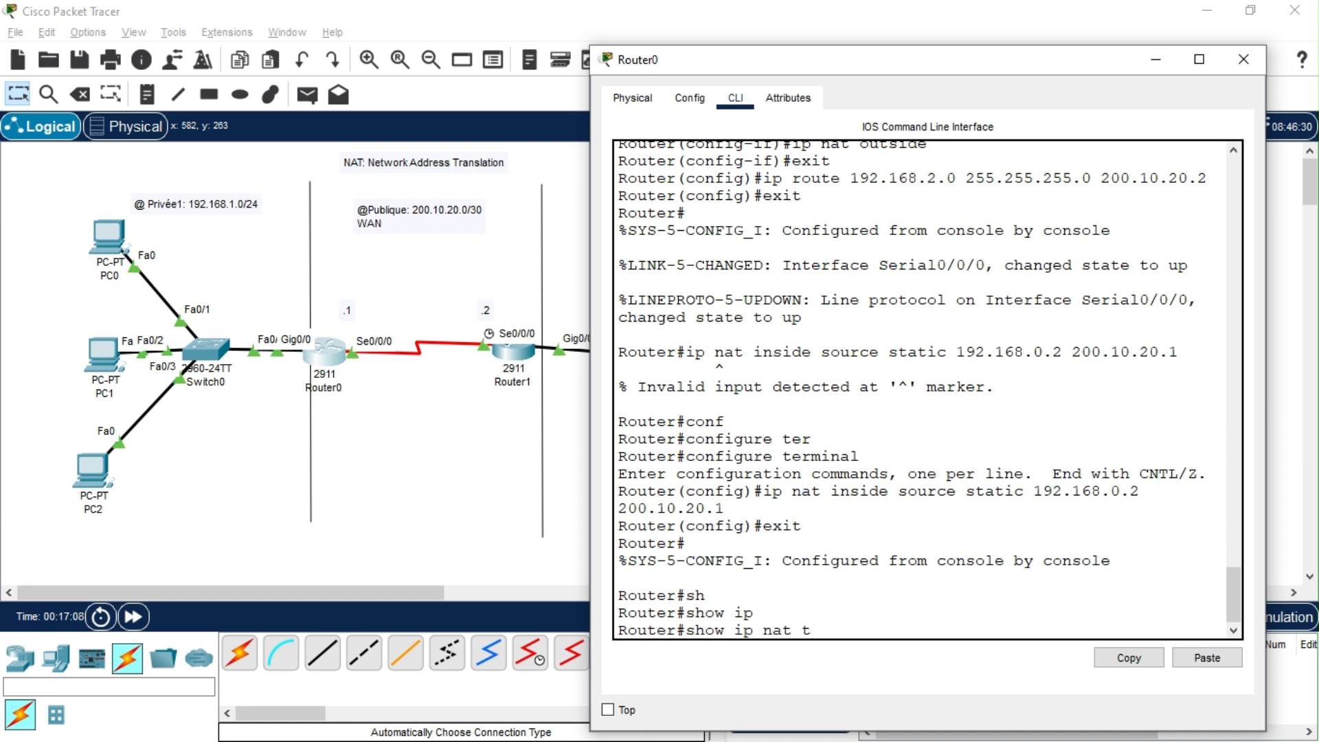
pyautogui.press('Tab')
pyautogui.press('Return')
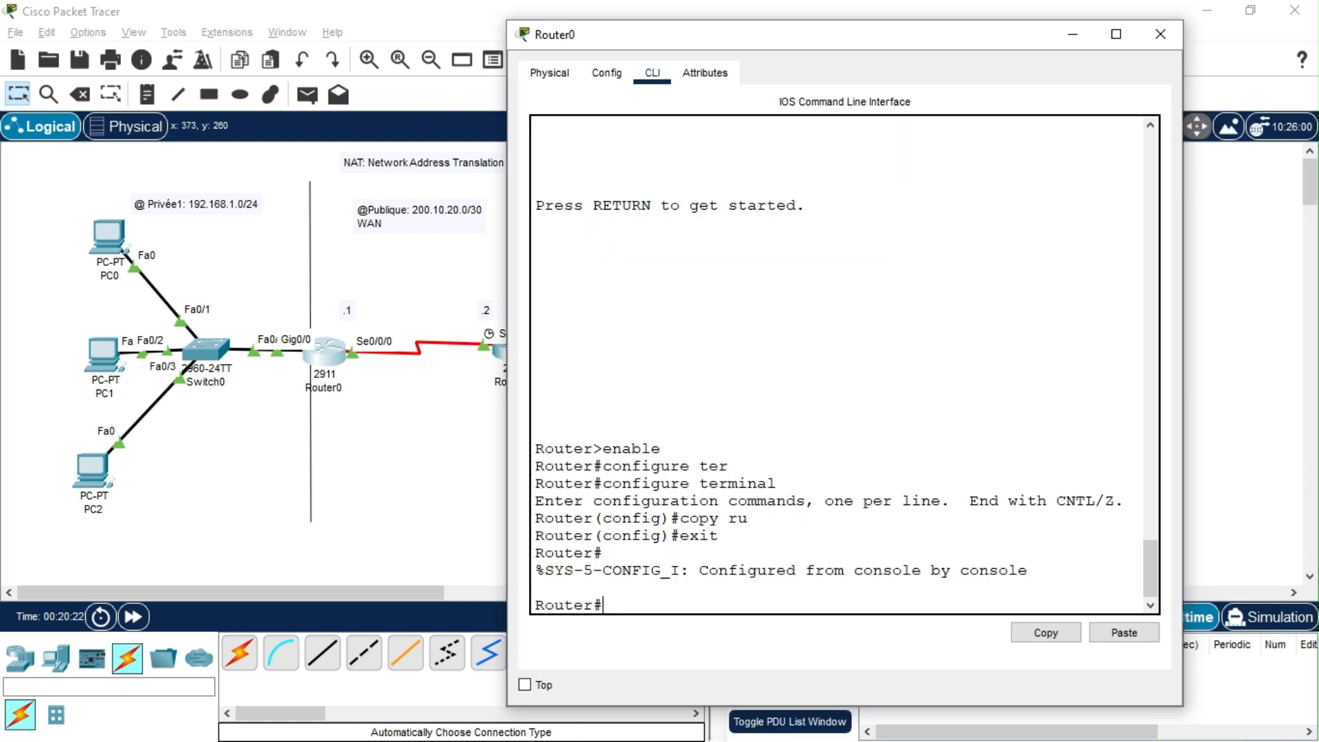
# Save Router0's running-config to startup-config, accepting the default destination filename
pyautogui.write('cop')
pyautogui.press('Tab')
pyautogui.write('r')
pyautogui.press('Tab')
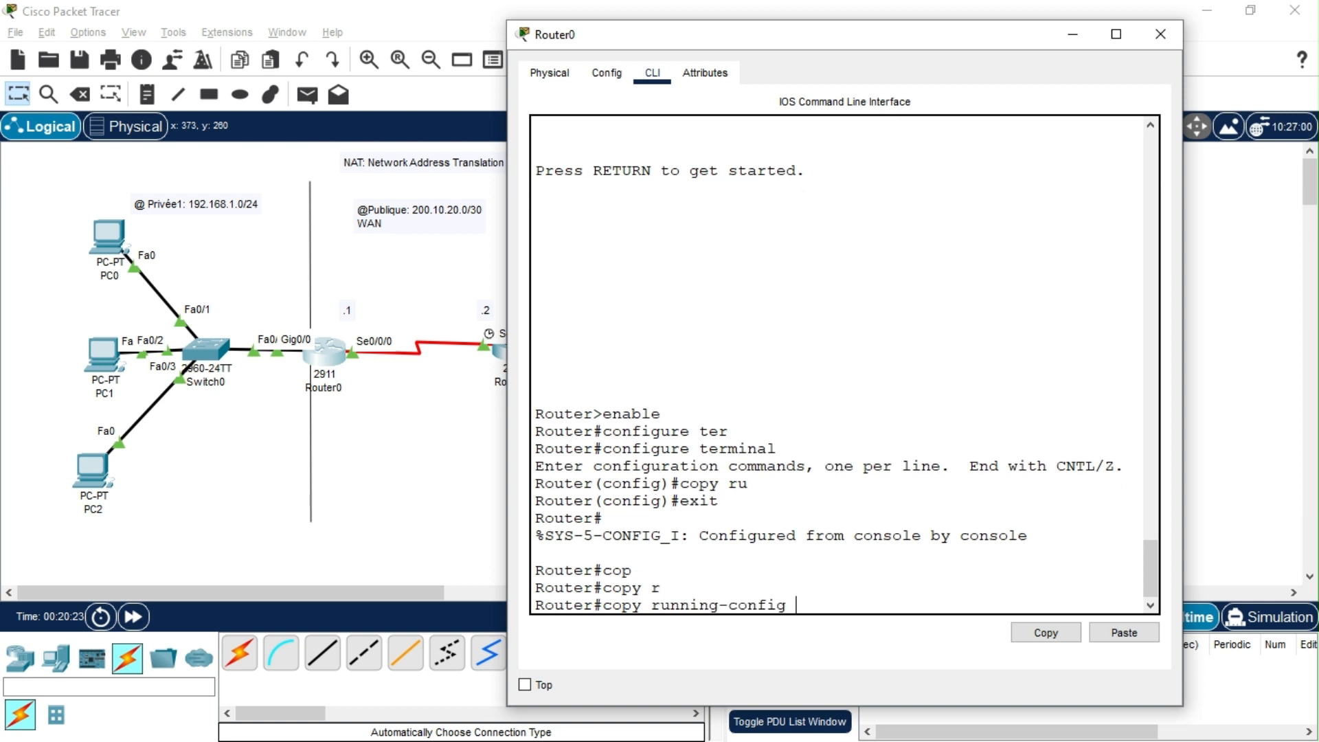
pyautogui.write('st')
pyautogui.press('Tab')
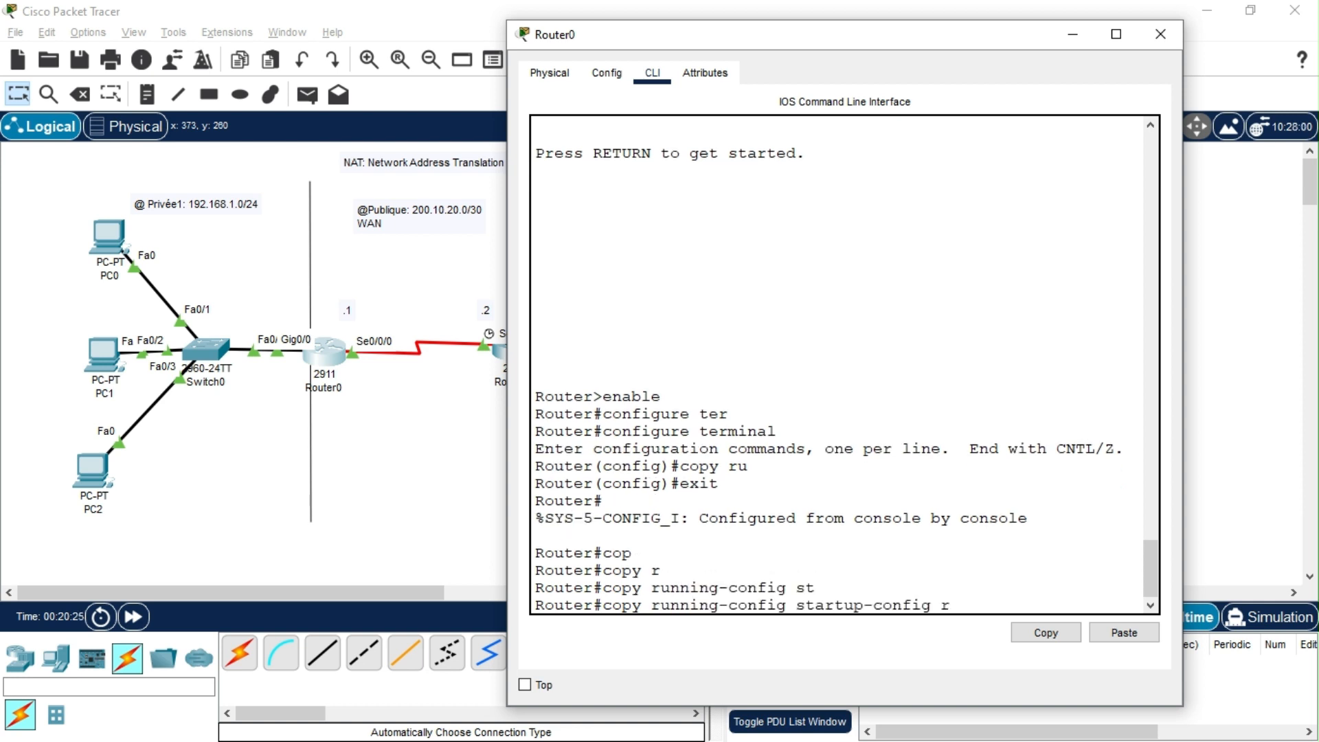
pyautogui.press('Return')
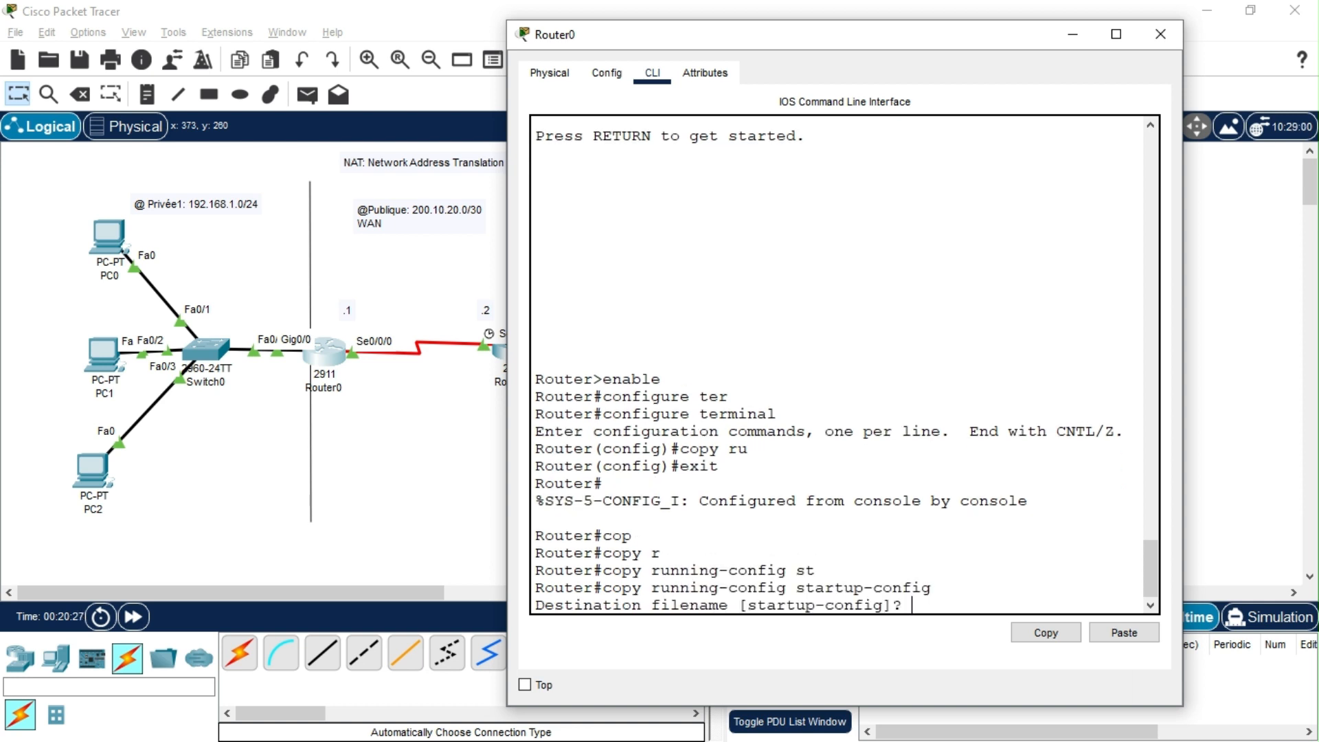
pyautogui.press('Return')
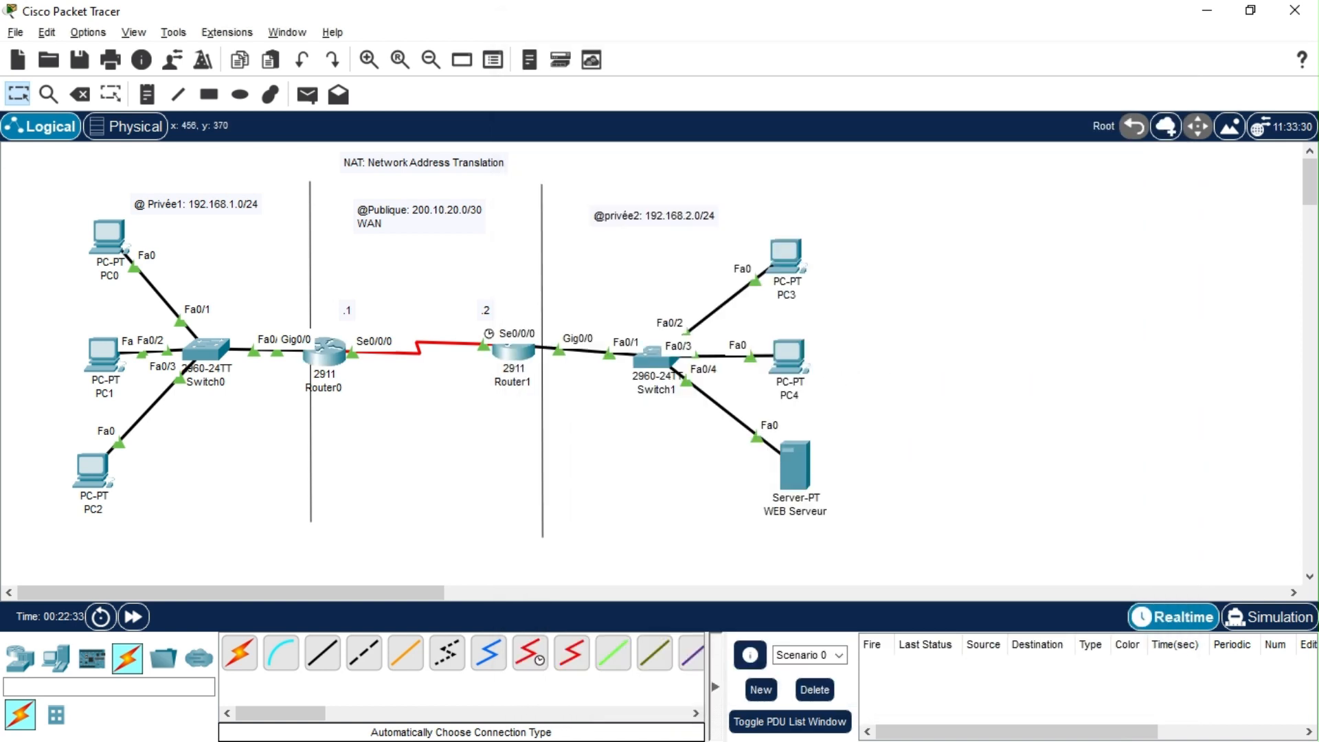
# Open Router1's command line and enter global configuration mode with configure terminal
pyautogui.click(513, 353)
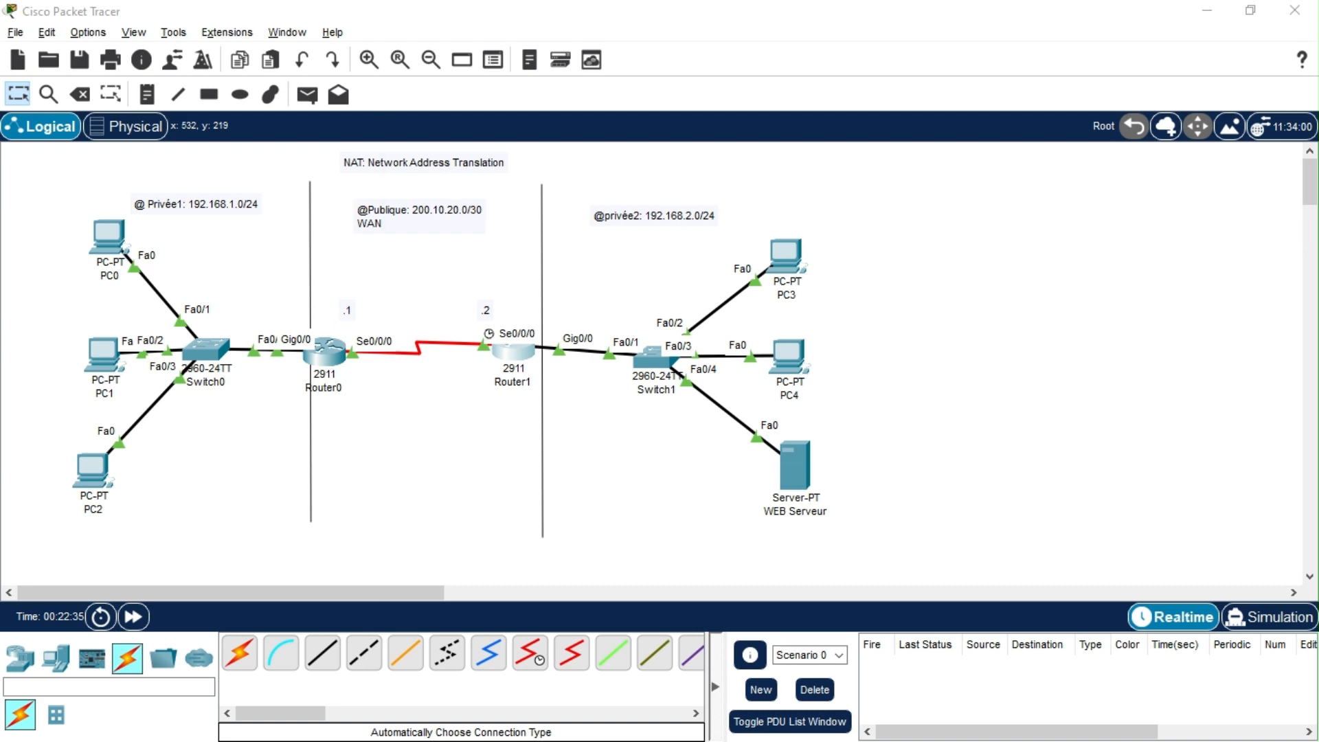
pyautogui.moveTo(655, 72); pyautogui.dragTo(844, 48)
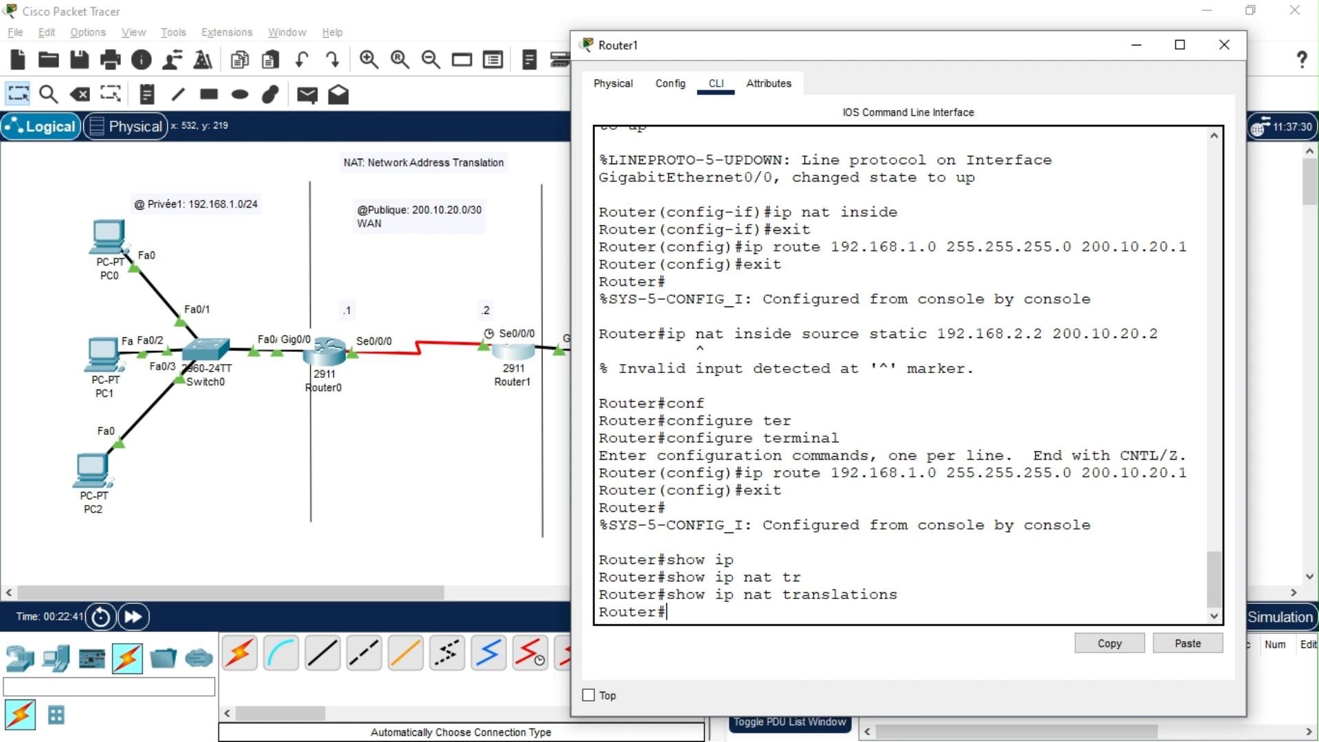
pyautogui.write('conf')
pyautogui.press('Tab')
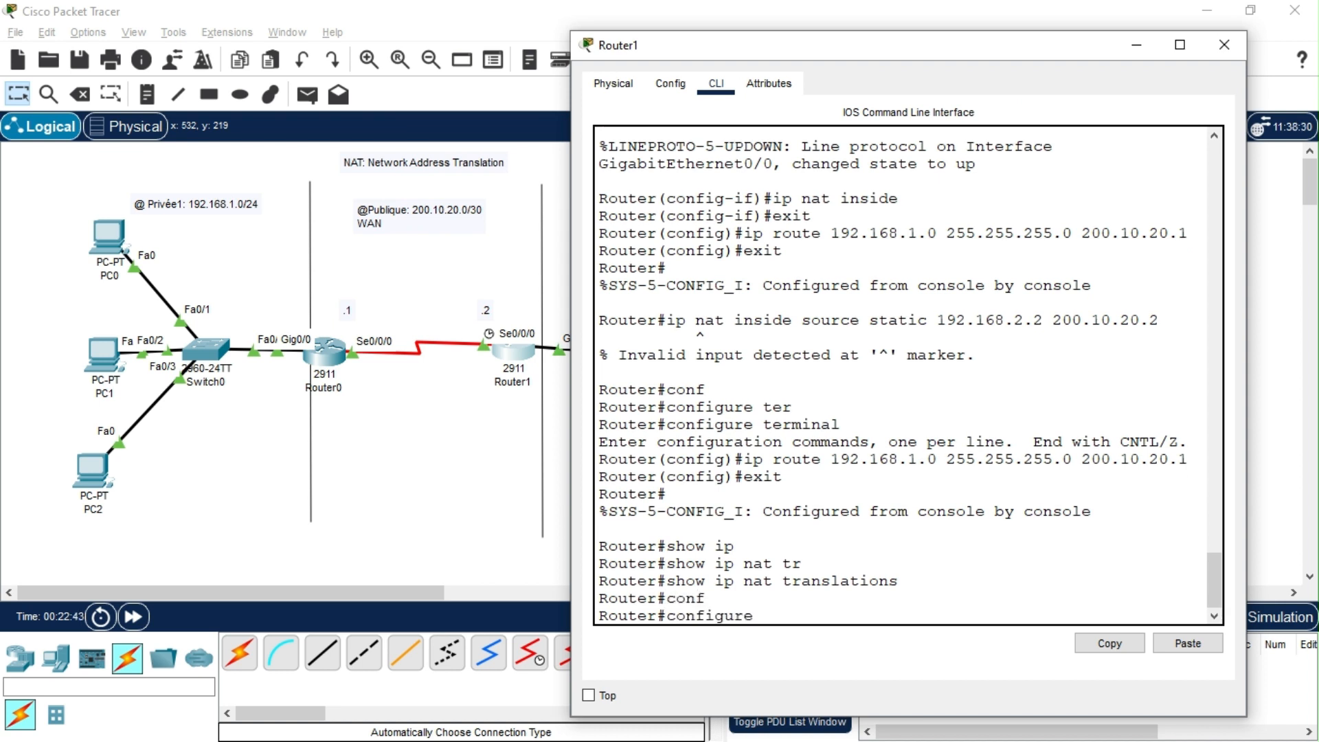
pyautogui.write('terminal')
pyautogui.press('Return')
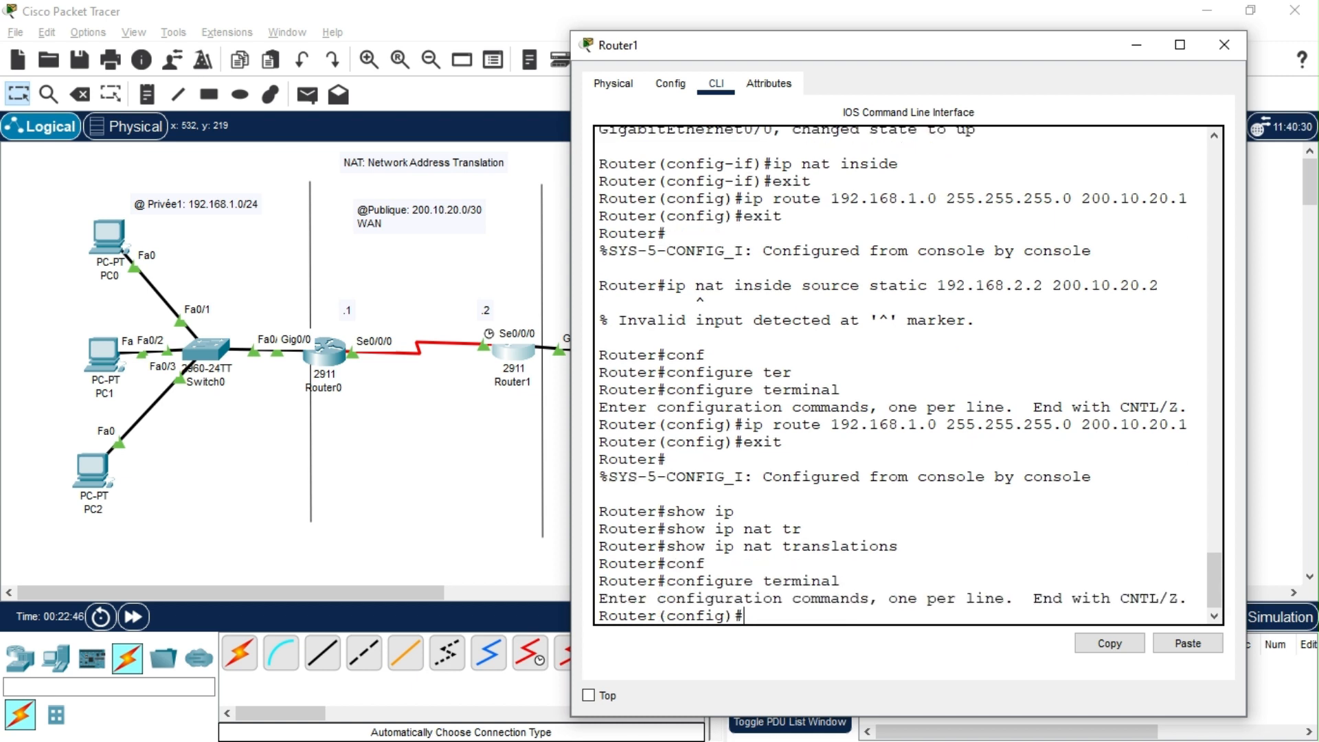
# Add a static inside-source NAT mapping from 192.168.2.2 to 200.10.20.2 on Router1 and exit configuration mode
pyautogui.write('ip nat inside so')
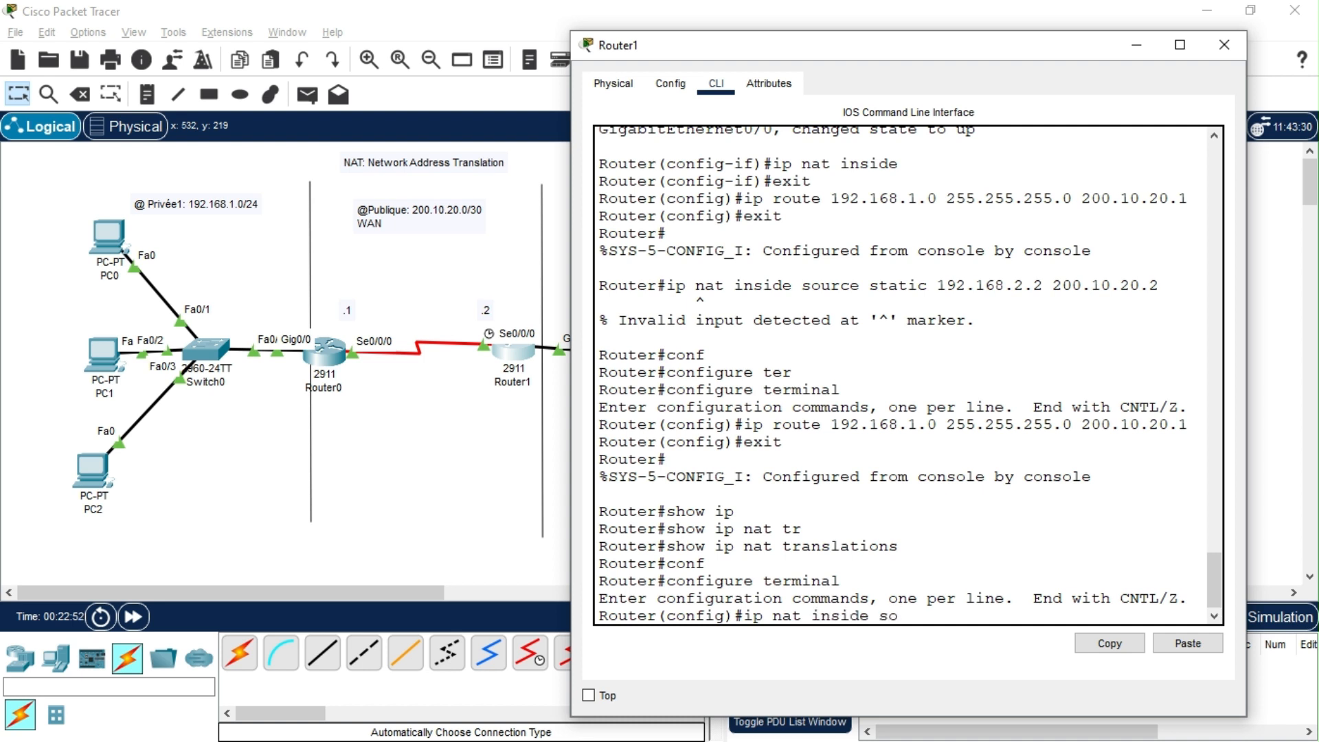
pyautogui.write('urce static')
pyautogui.write('192.')
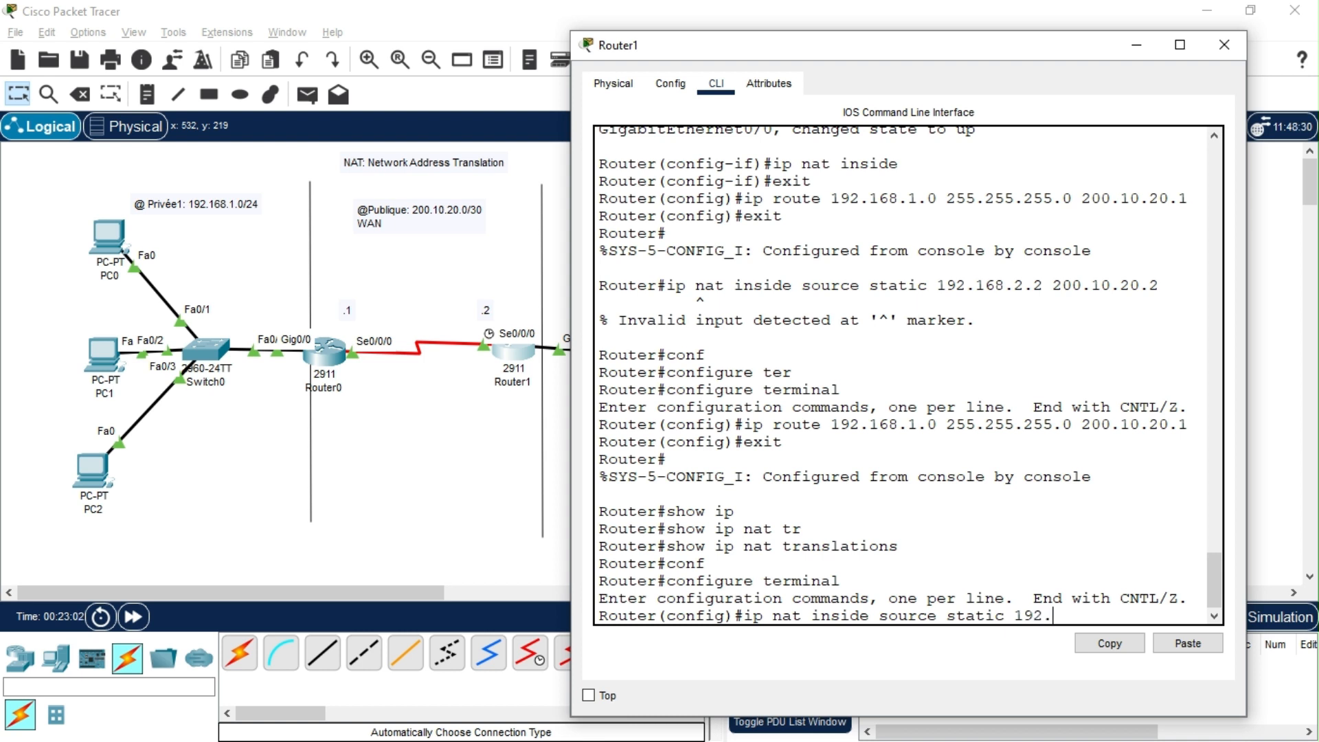
pyautogui.write('168.2.2 200.10.20.2')
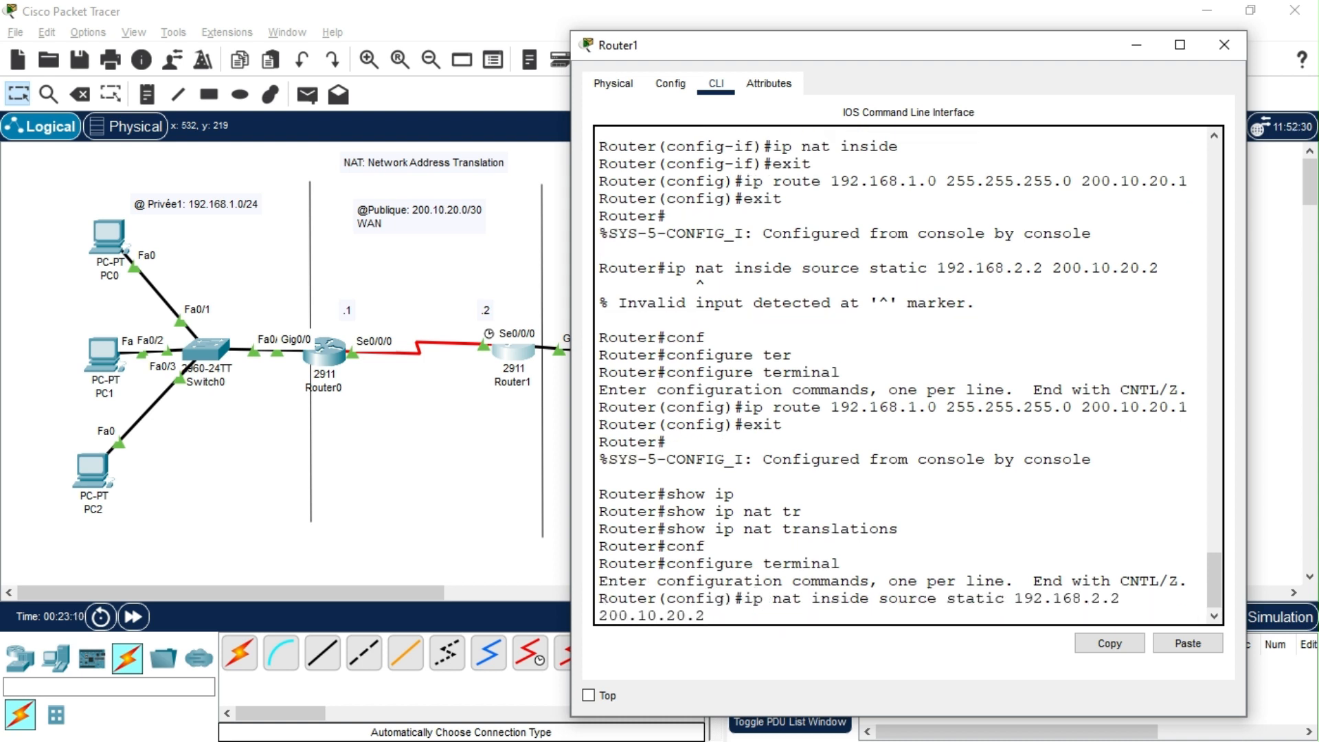
pyautogui.press('Return')
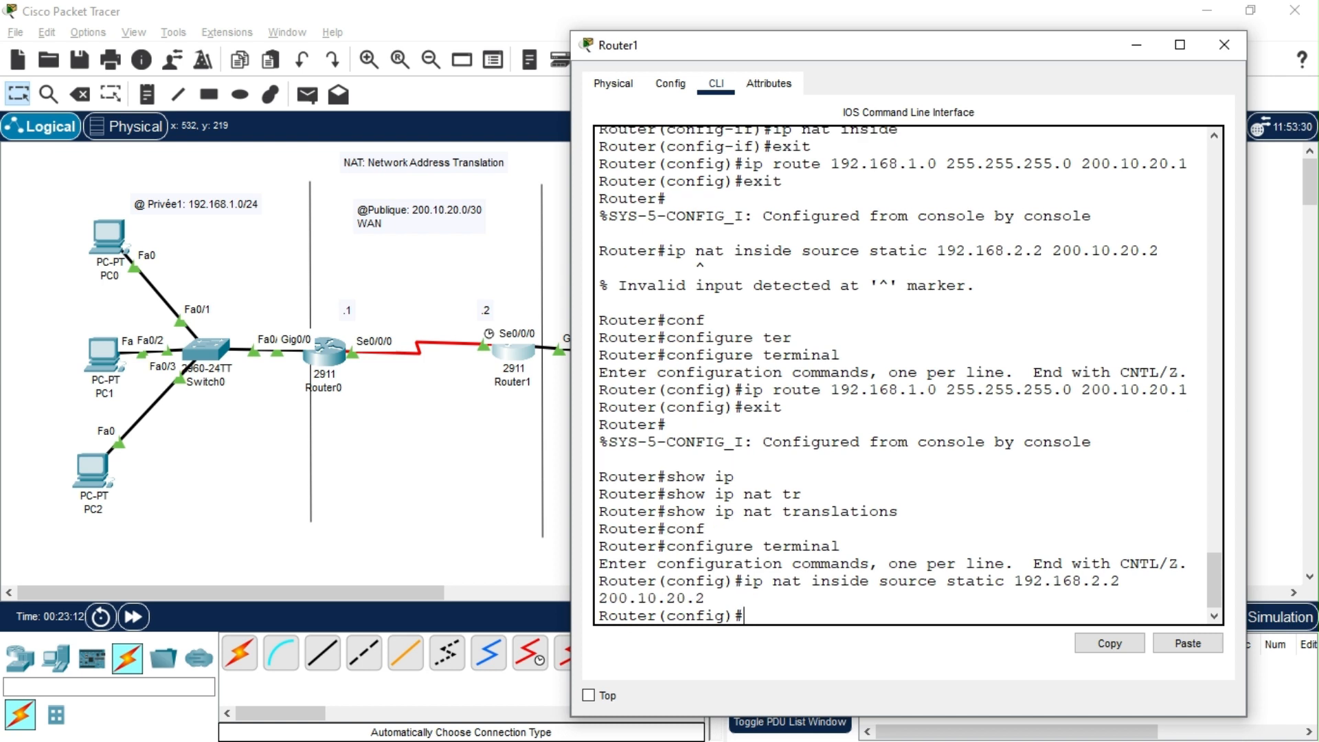
pyautogui.write('exit')
pyautogui.press('Return')
pyautogui.press('Return')
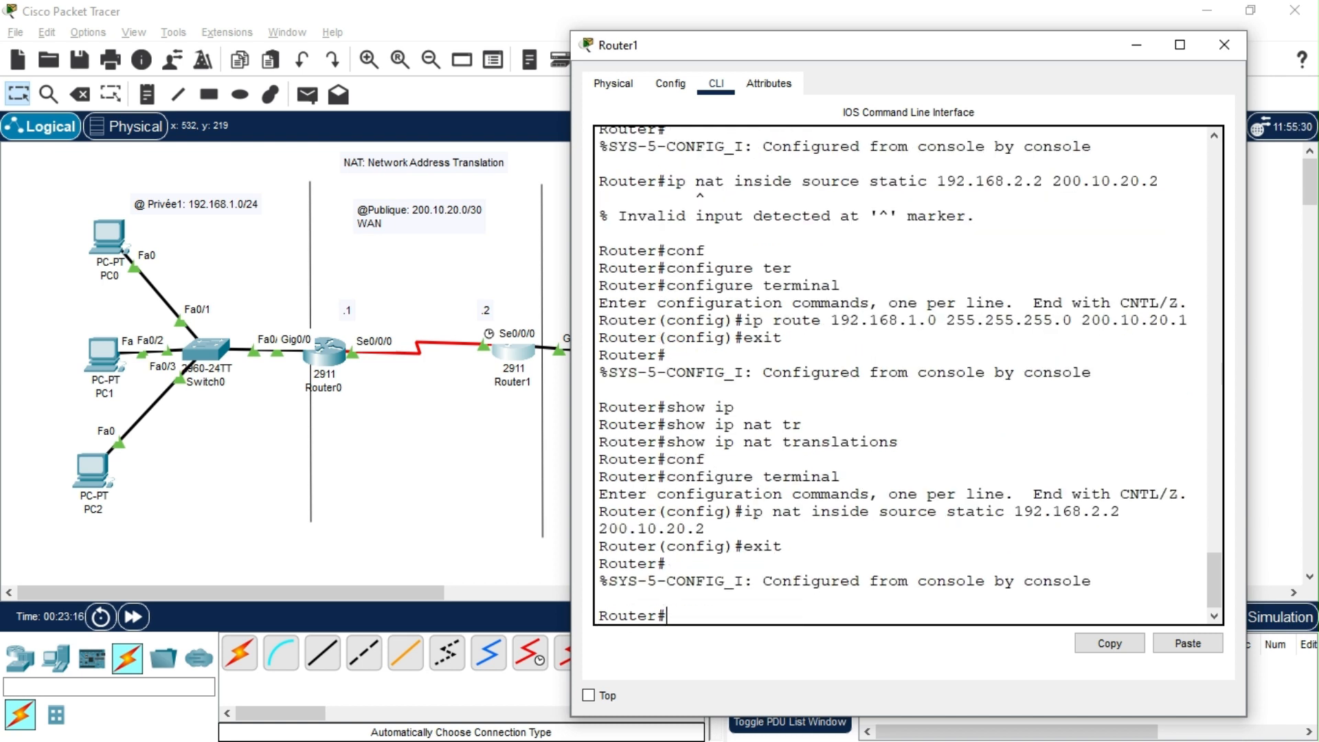
# Display Router1's NAT translation table with show ip nat translations, then exit the console session and close the router's window
pyautogui.write('sho')
pyautogui.press('Tab')
pyautogui.write('ip ')
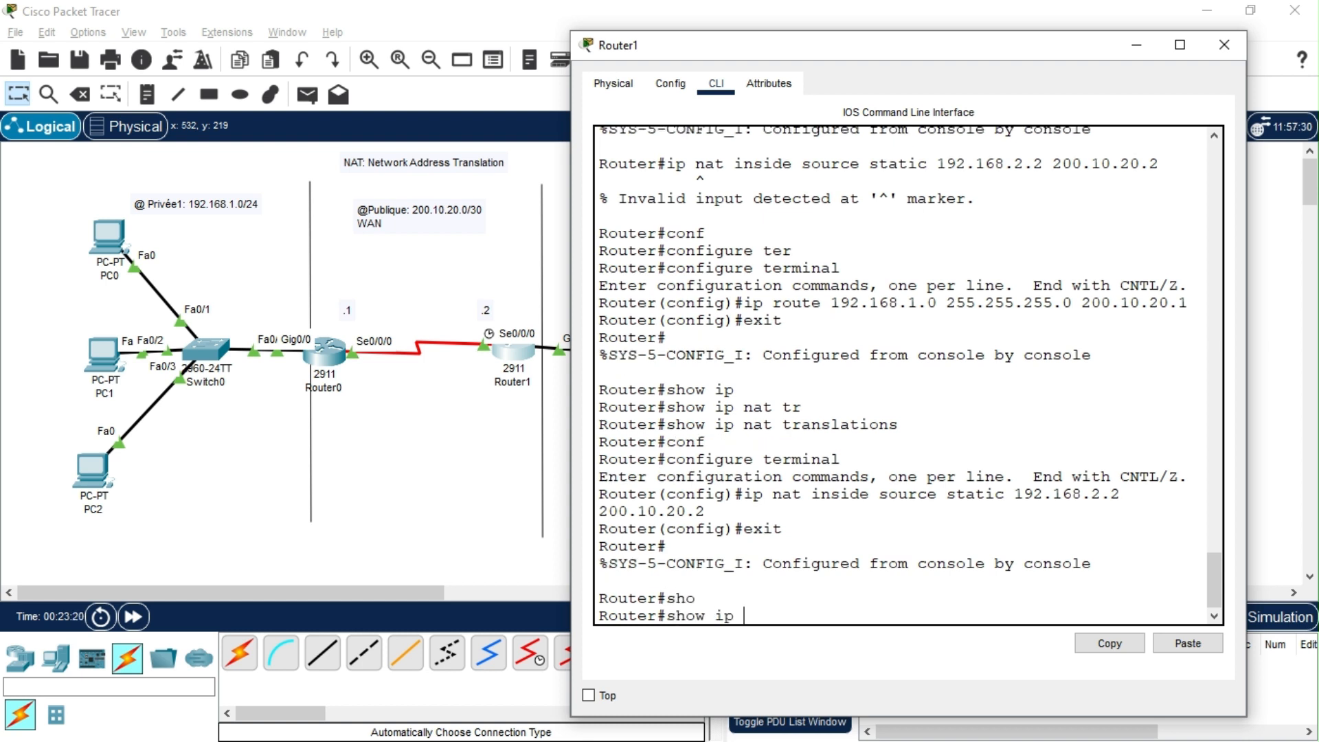
pyautogui.write('nat tr')
pyautogui.press('Tab')
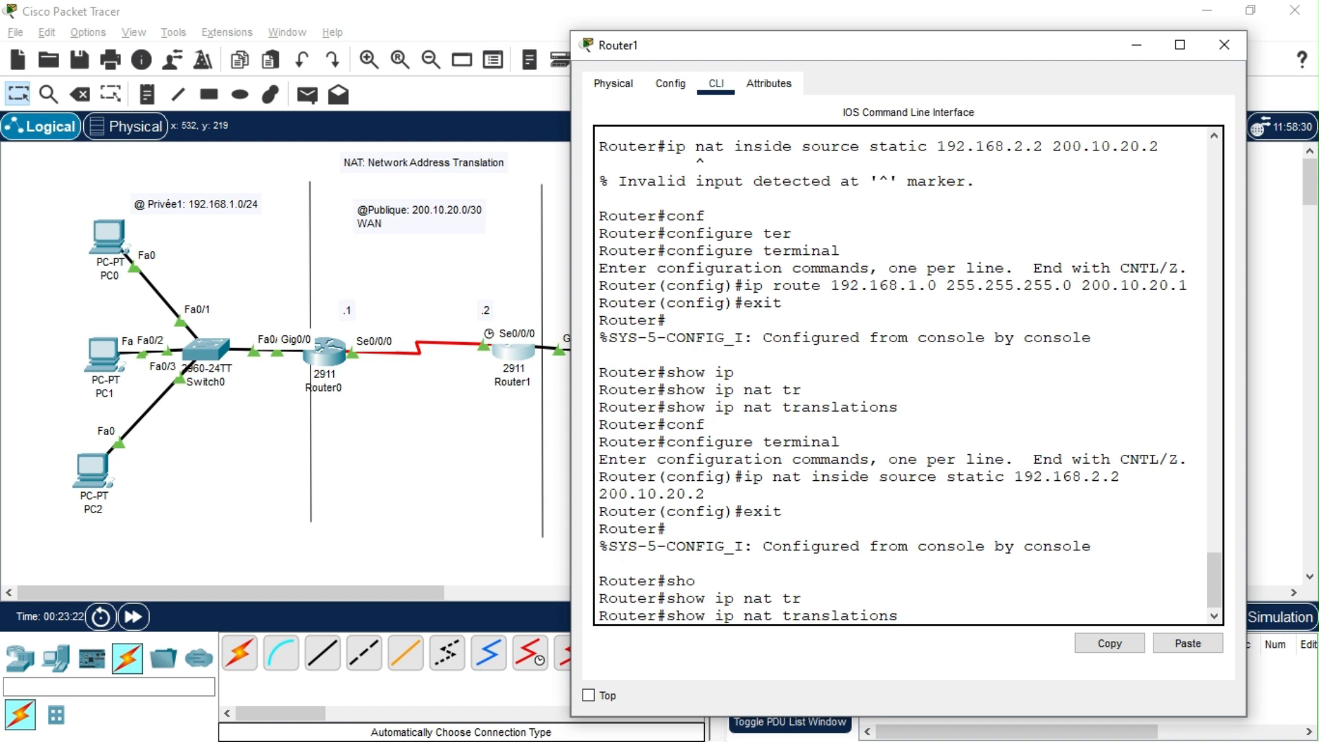
pyautogui.press('Return')
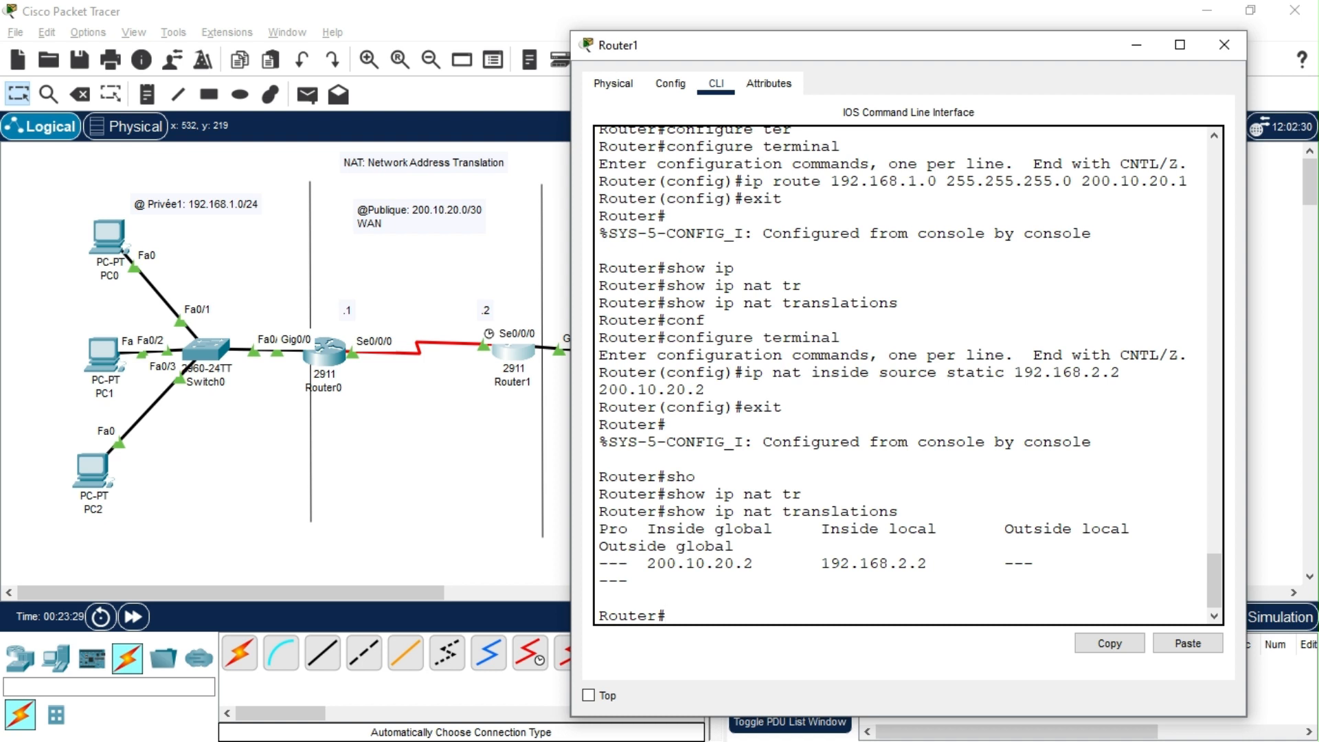
pyautogui.write('exit')
pyautogui.press('Return')
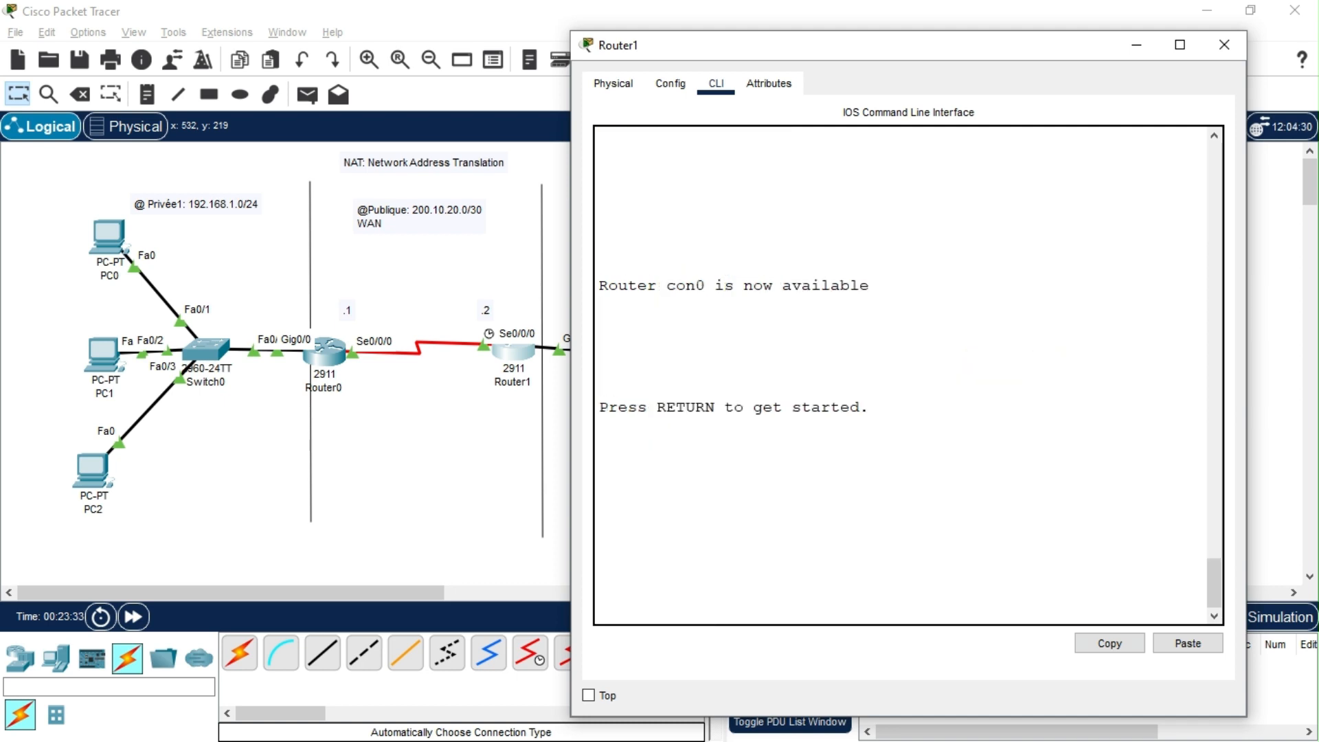
pyautogui.click(1224, 45)
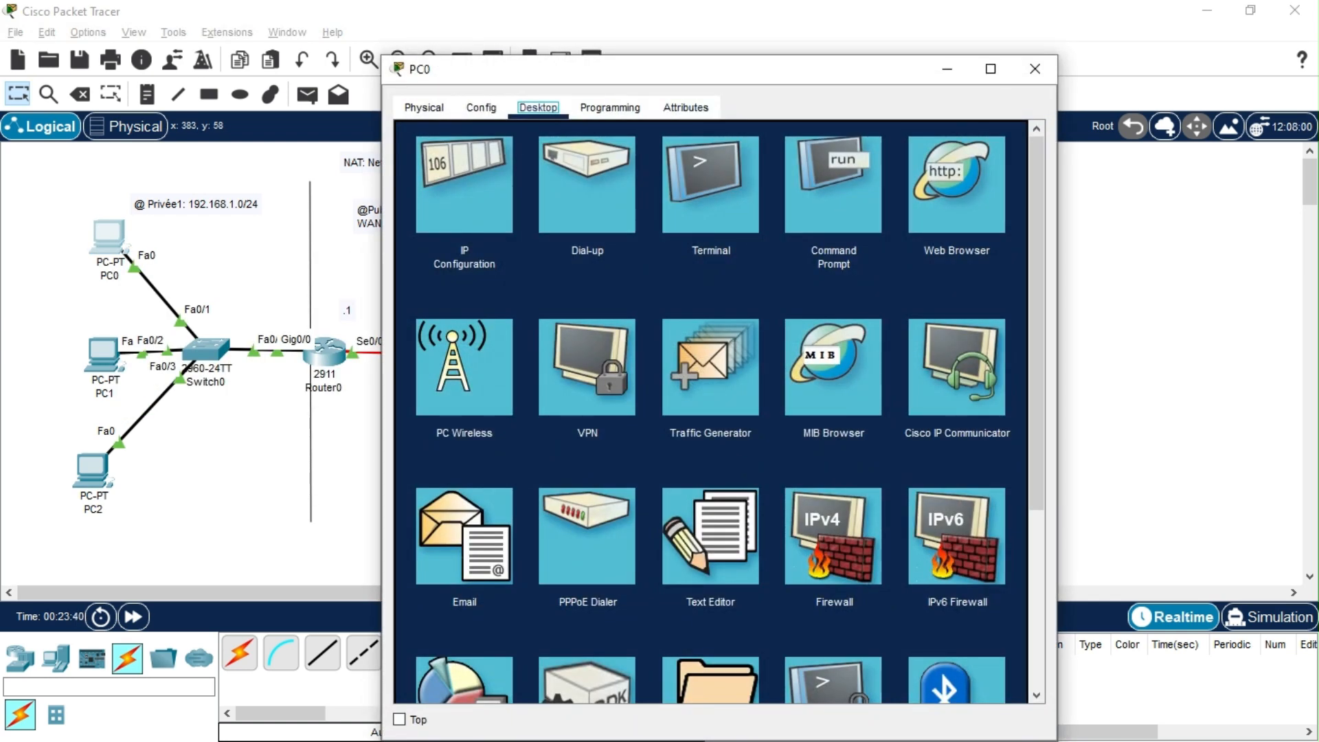
# Ping 192.168.2.2 from PC0's Command Prompt and close the PC0 window
pyautogui.moveTo(697, 70); pyautogui.dragTo(373, 63)
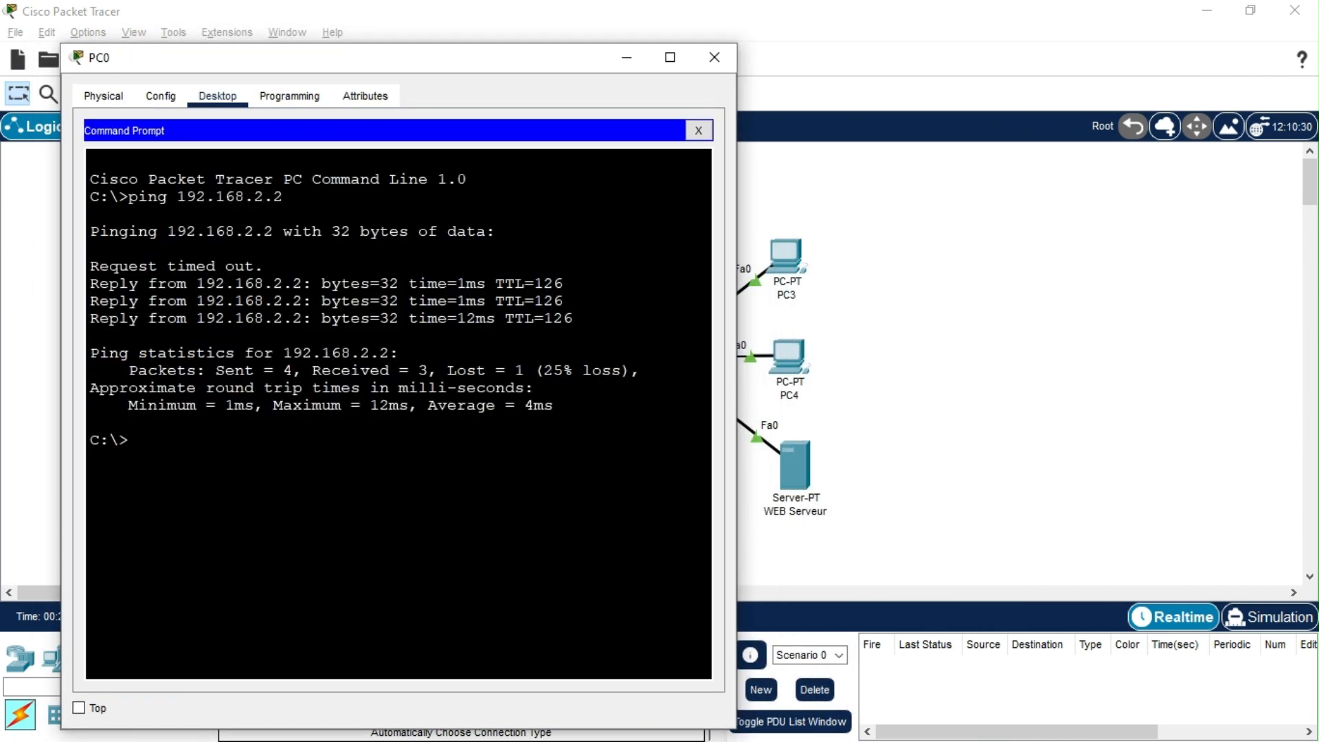
pyautogui.write('ping ')
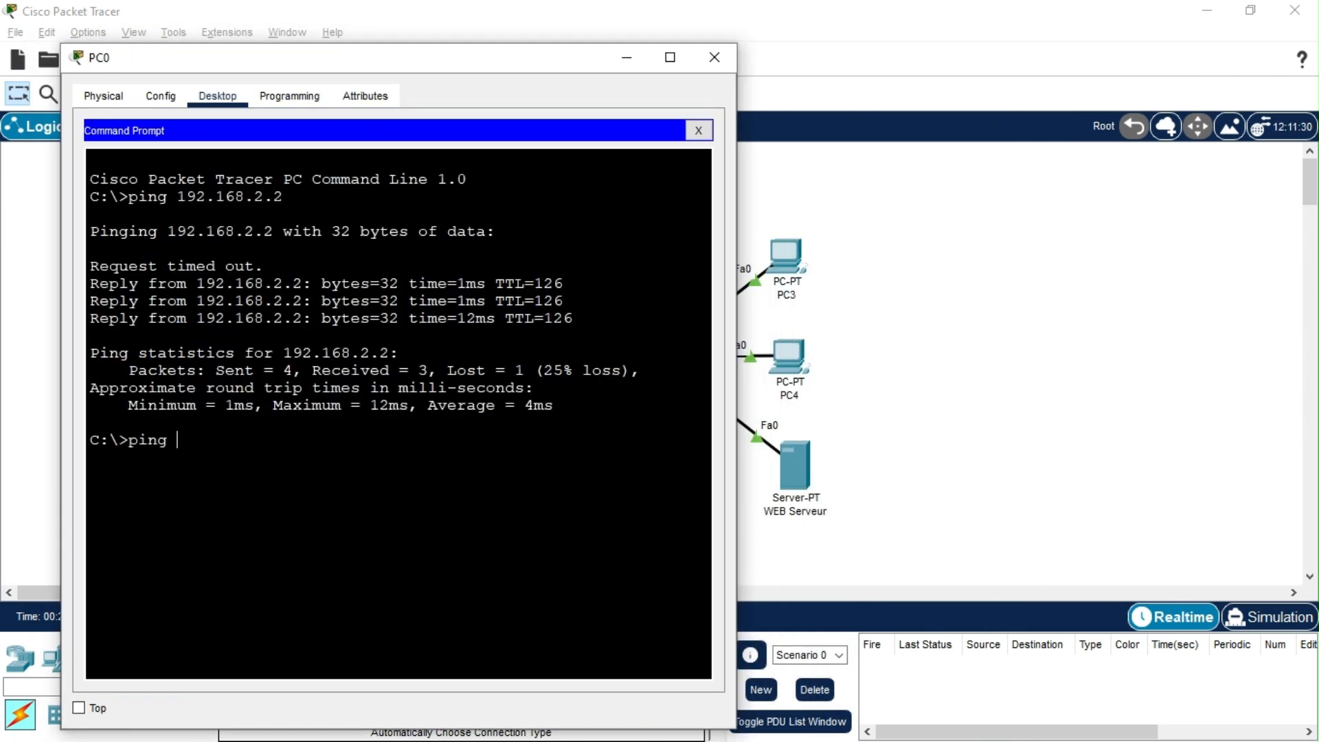
pyautogui.write('192.168.2')
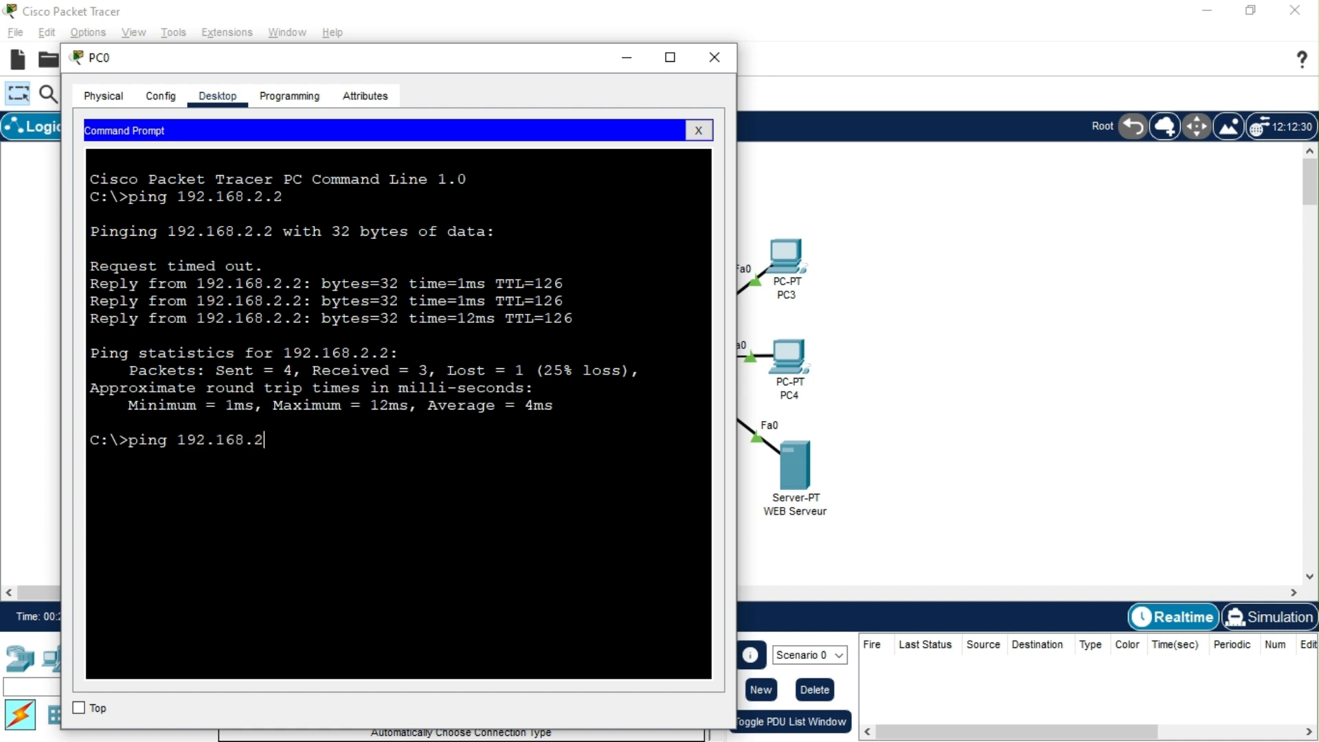
pyautogui.write('.2')
pyautogui.press('Return')
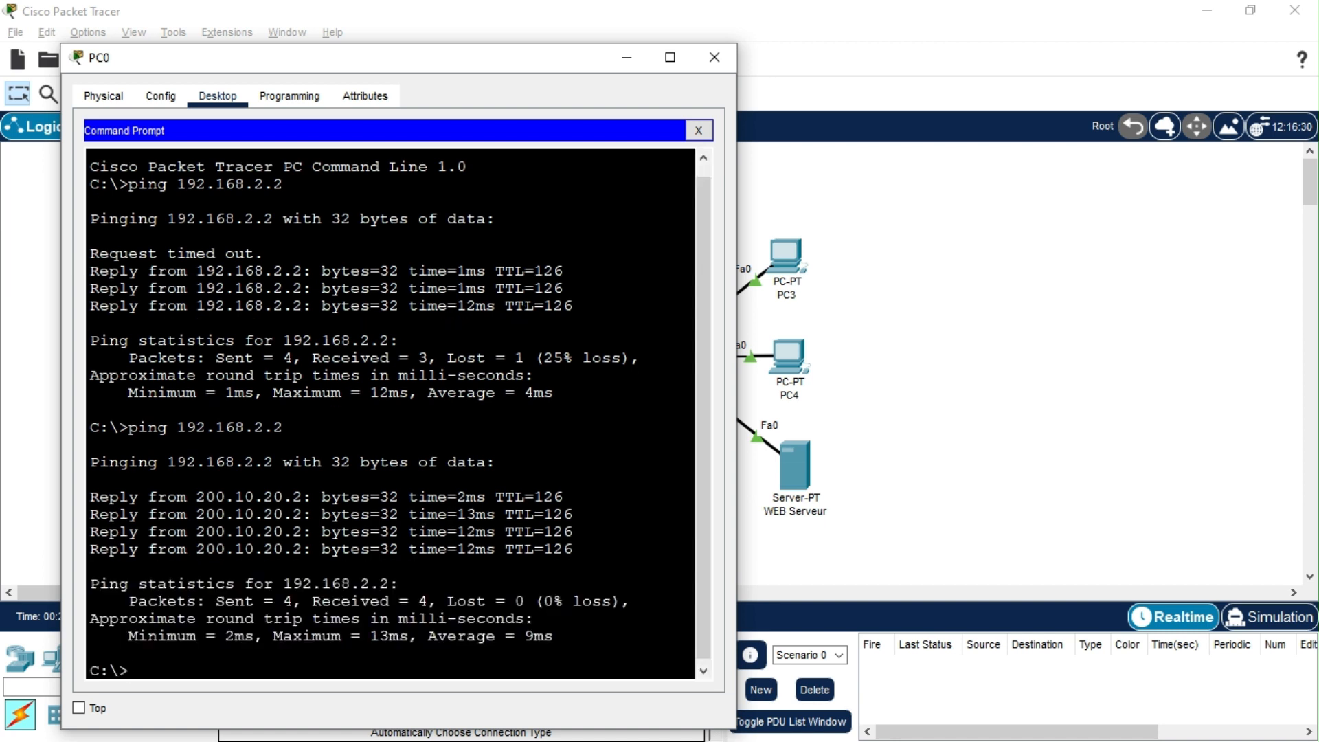
pyautogui.moveTo(442, 65); pyautogui.dragTo(466, 35)
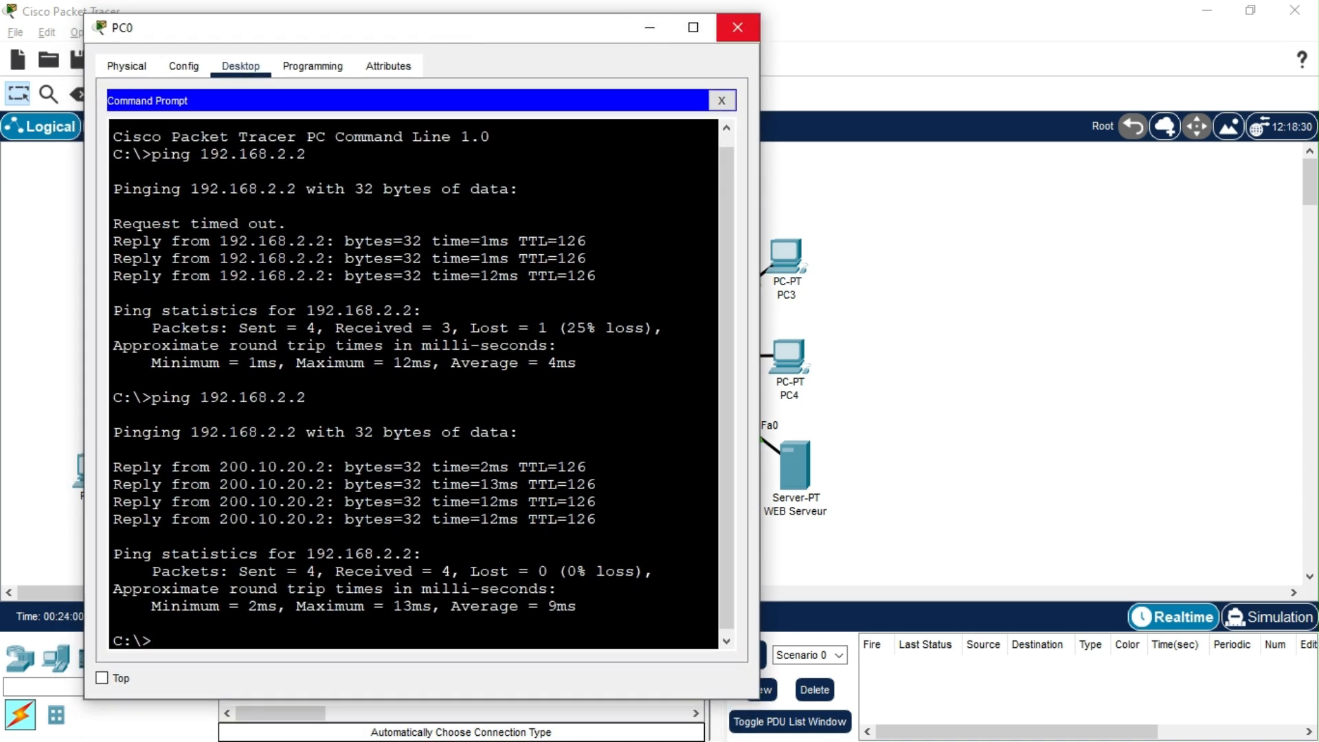
pyautogui.click(737, 27)
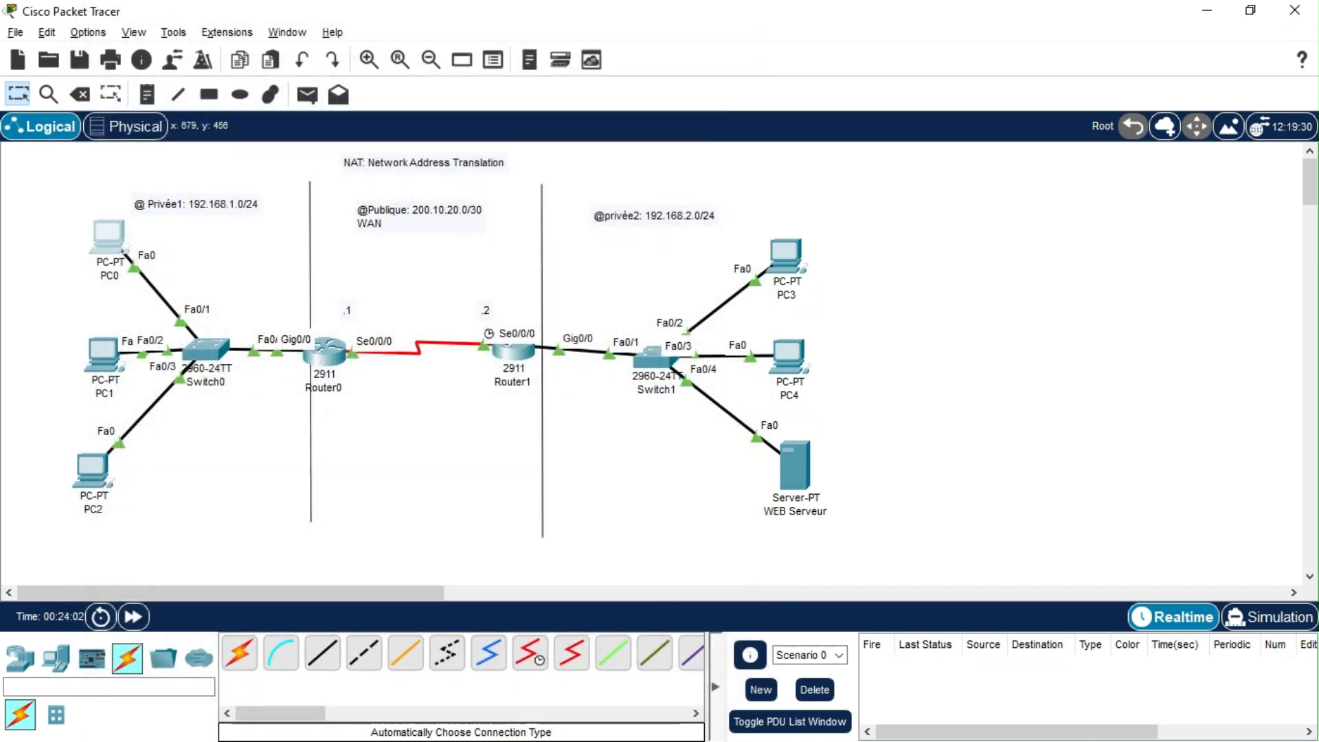
# Ping 192.168.1.2 from the WEB Serveur's Command Prompt and close the server window
pyautogui.click(793, 462)
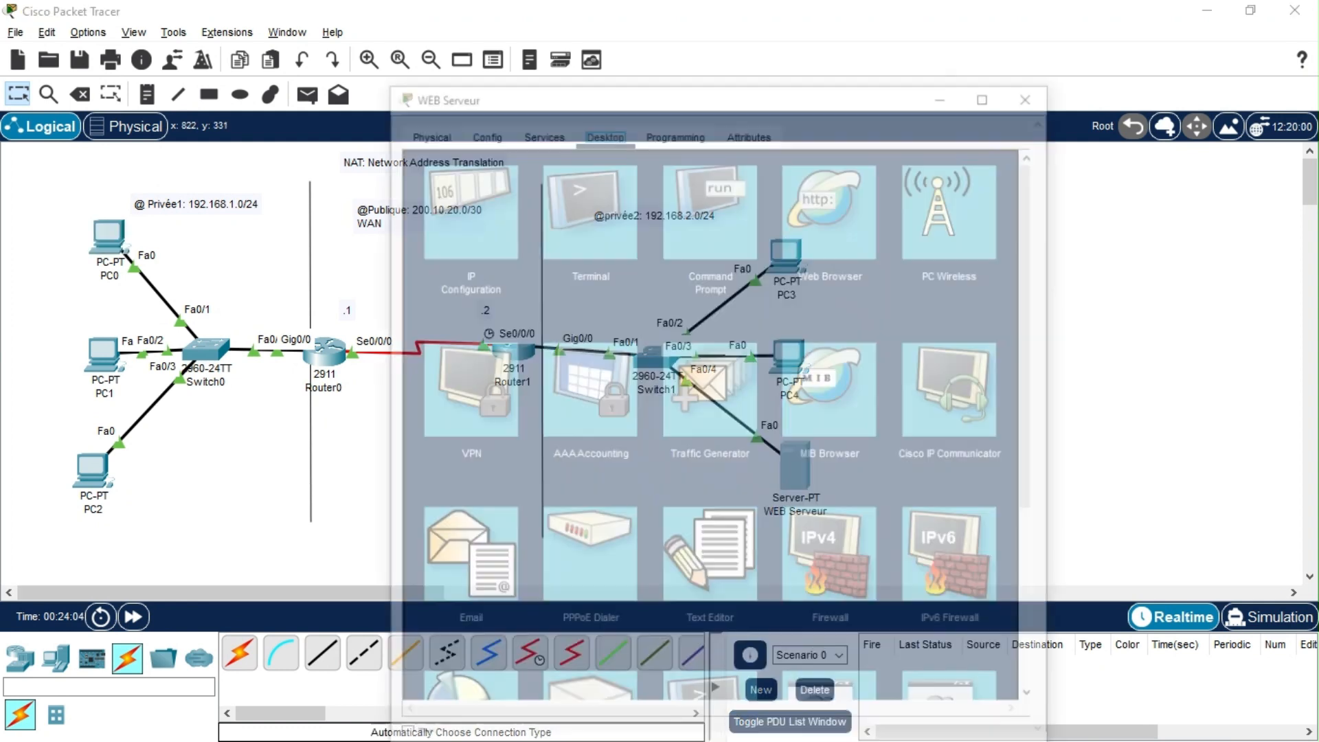
pyautogui.click(710, 186)
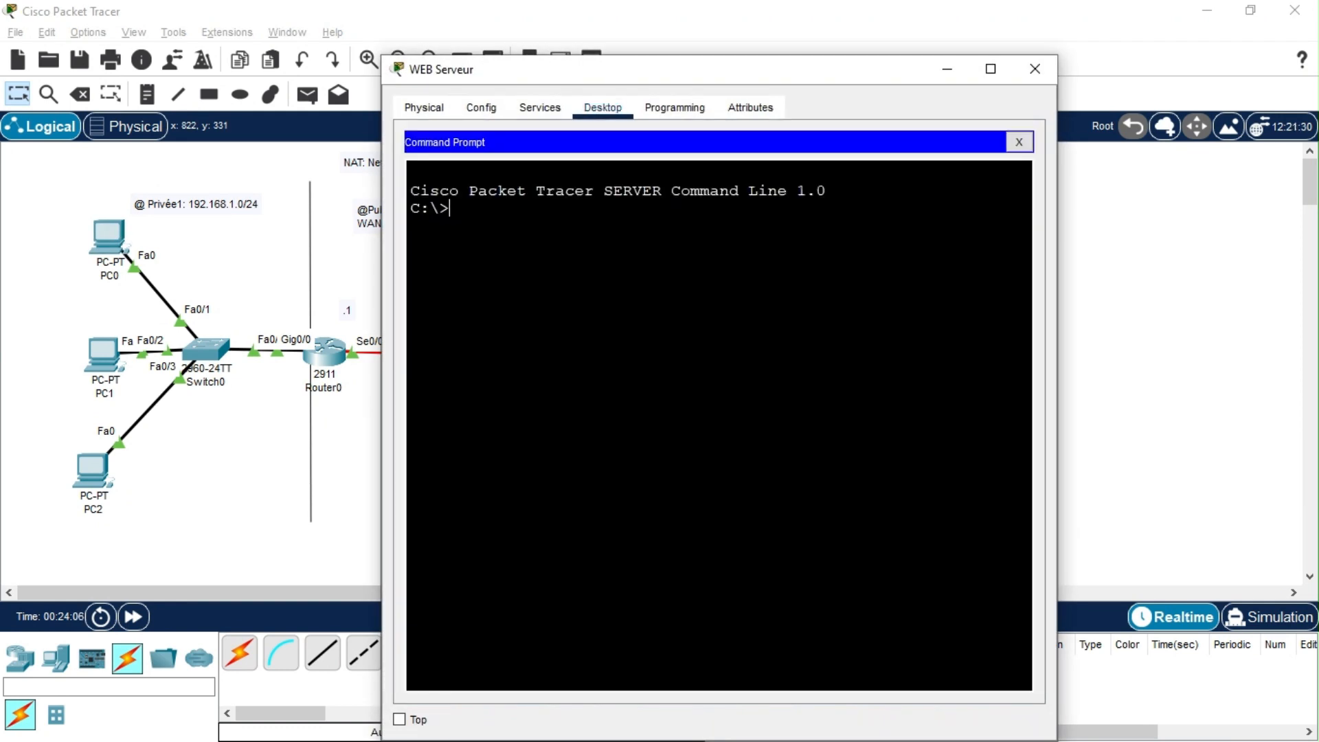
pyautogui.write('ping 192.168.1.2')
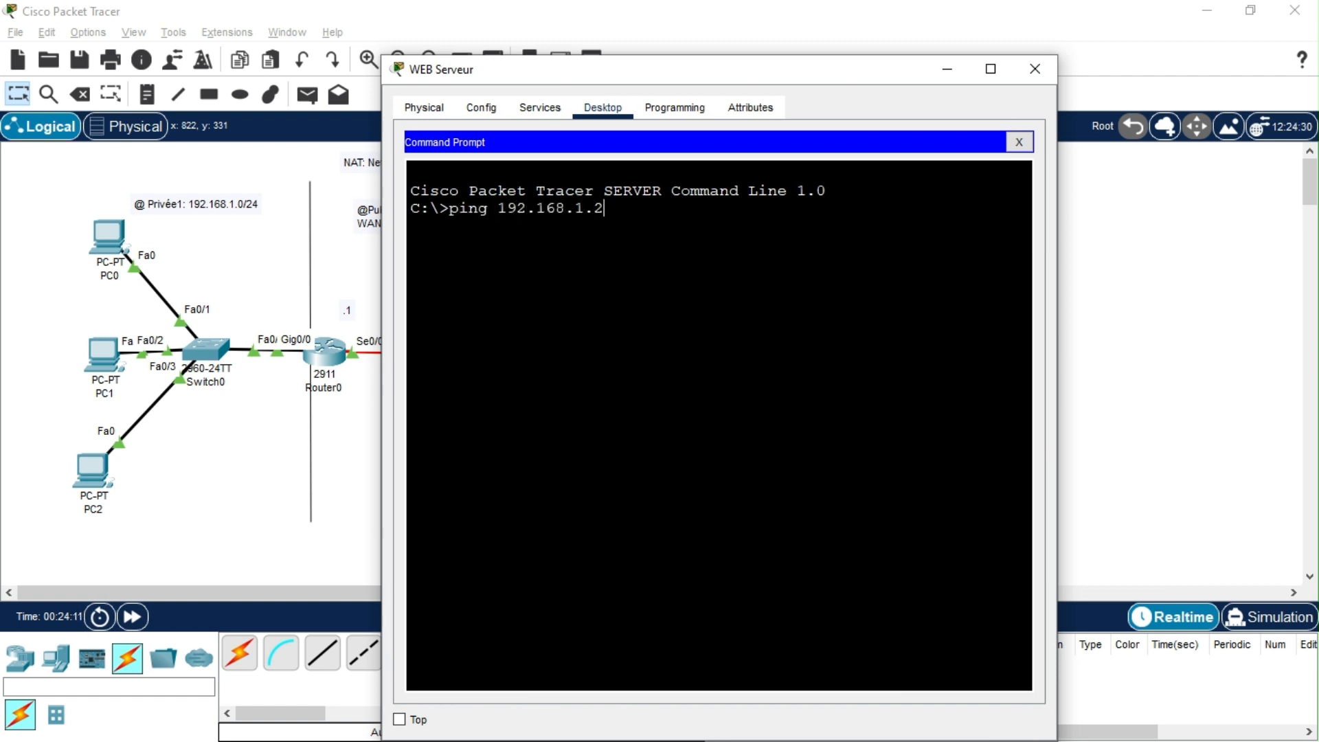
pyautogui.press('Return')
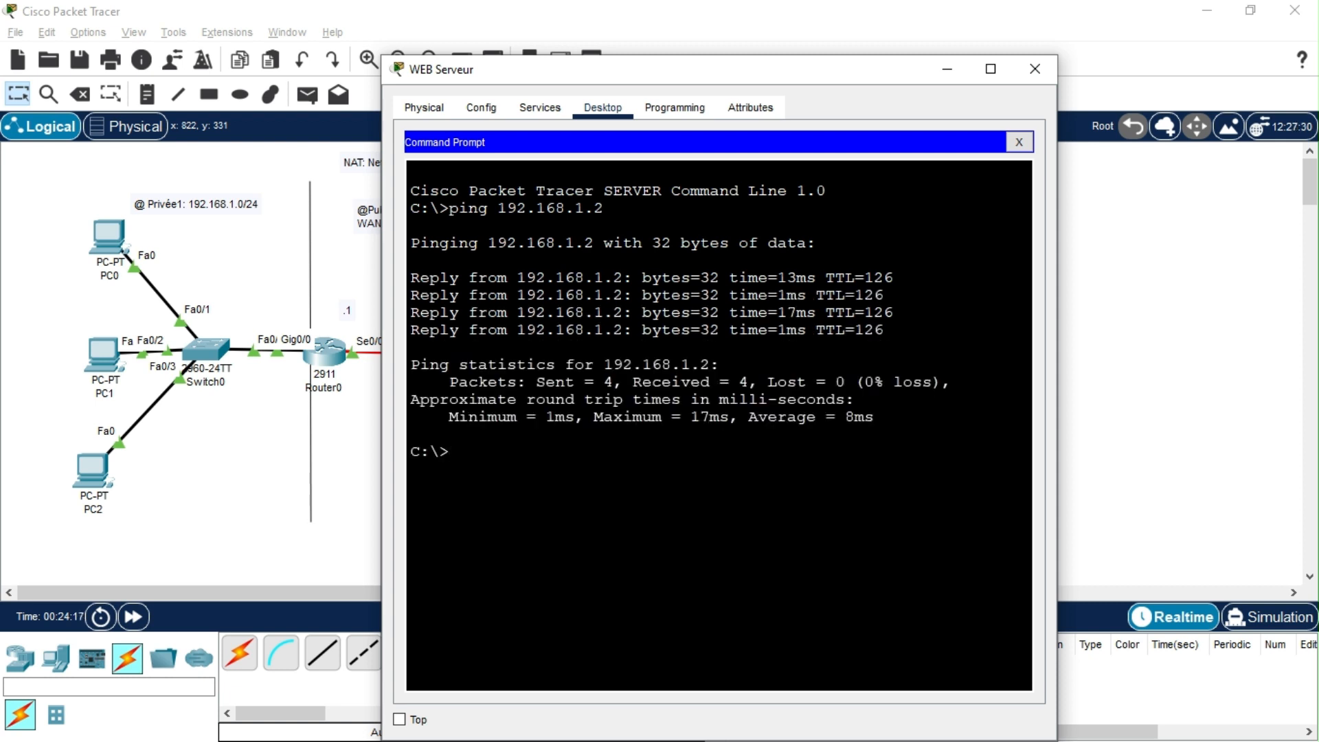
pyautogui.click(1034, 69)
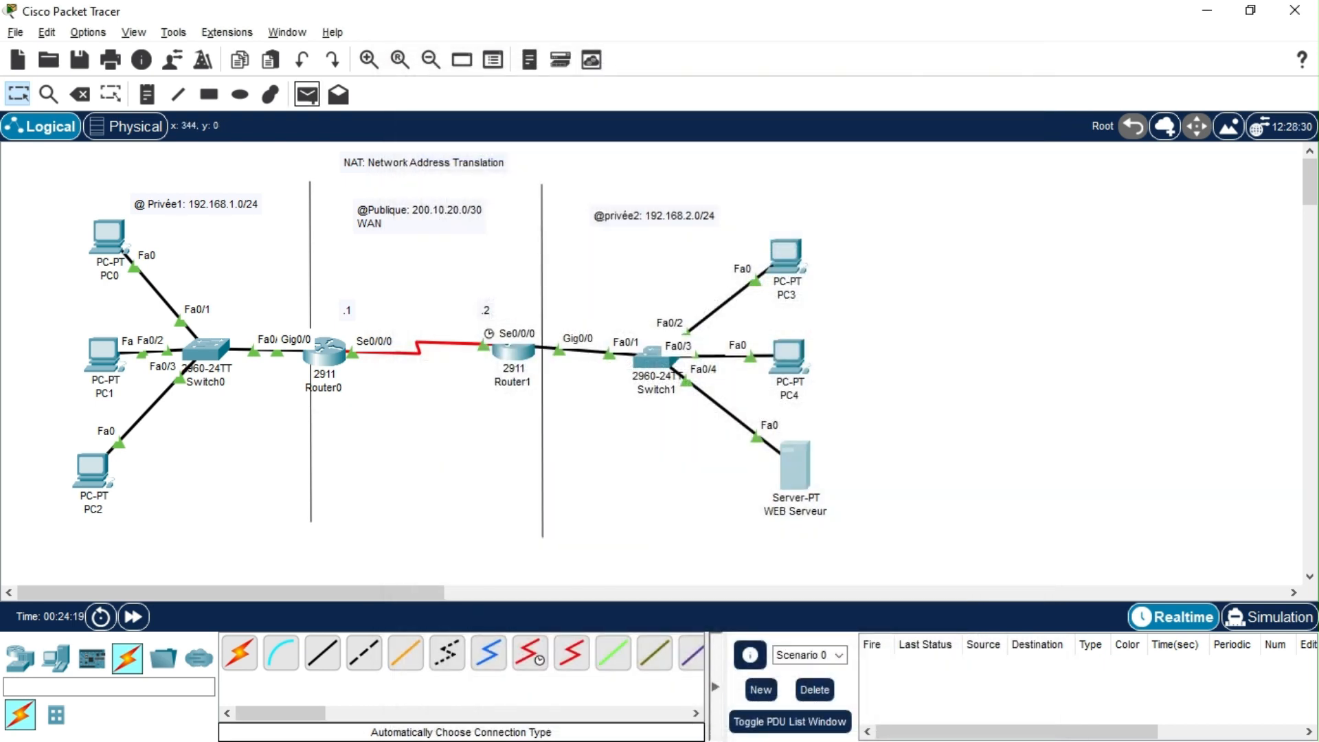
# Add a text note reading "NAT statique" just below the "NAT: Network Address Translation" title and leave note placement
pyautogui.click(147, 94)
pyautogui.click(345, 175)
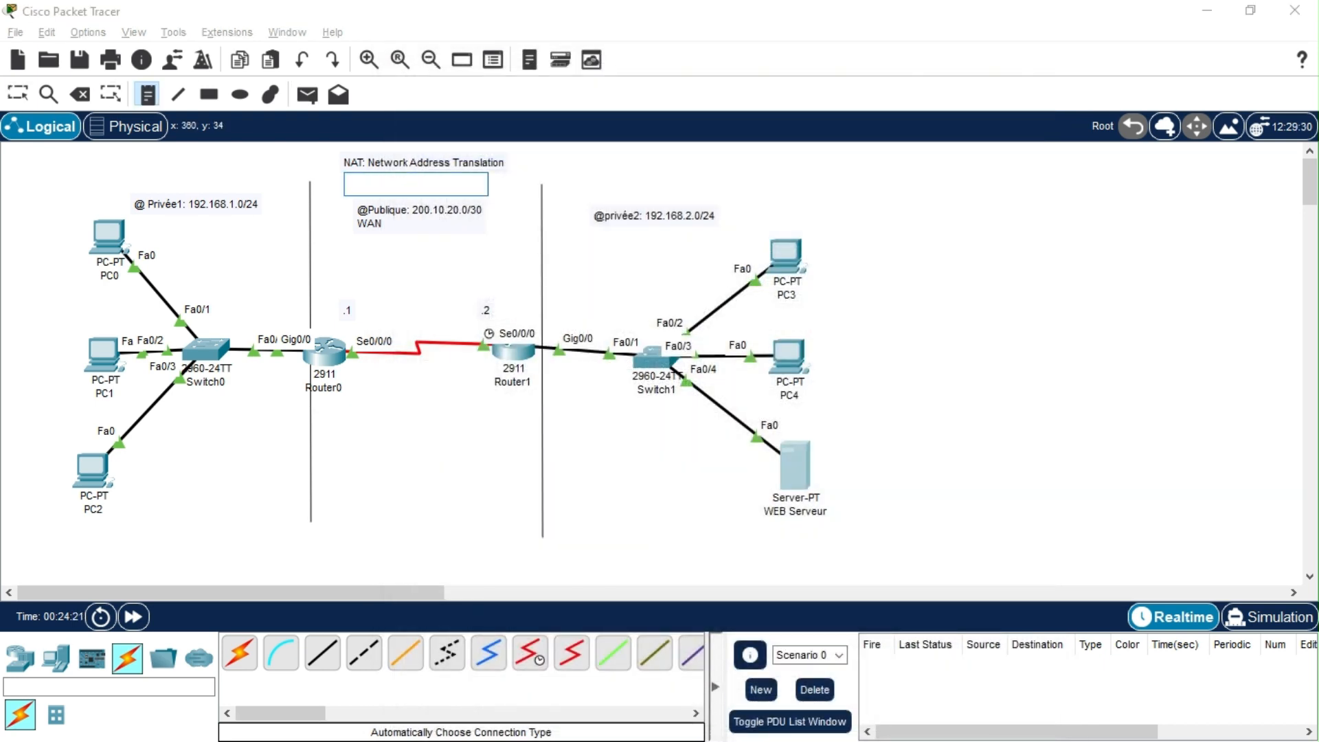
pyautogui.write('NAT trat')
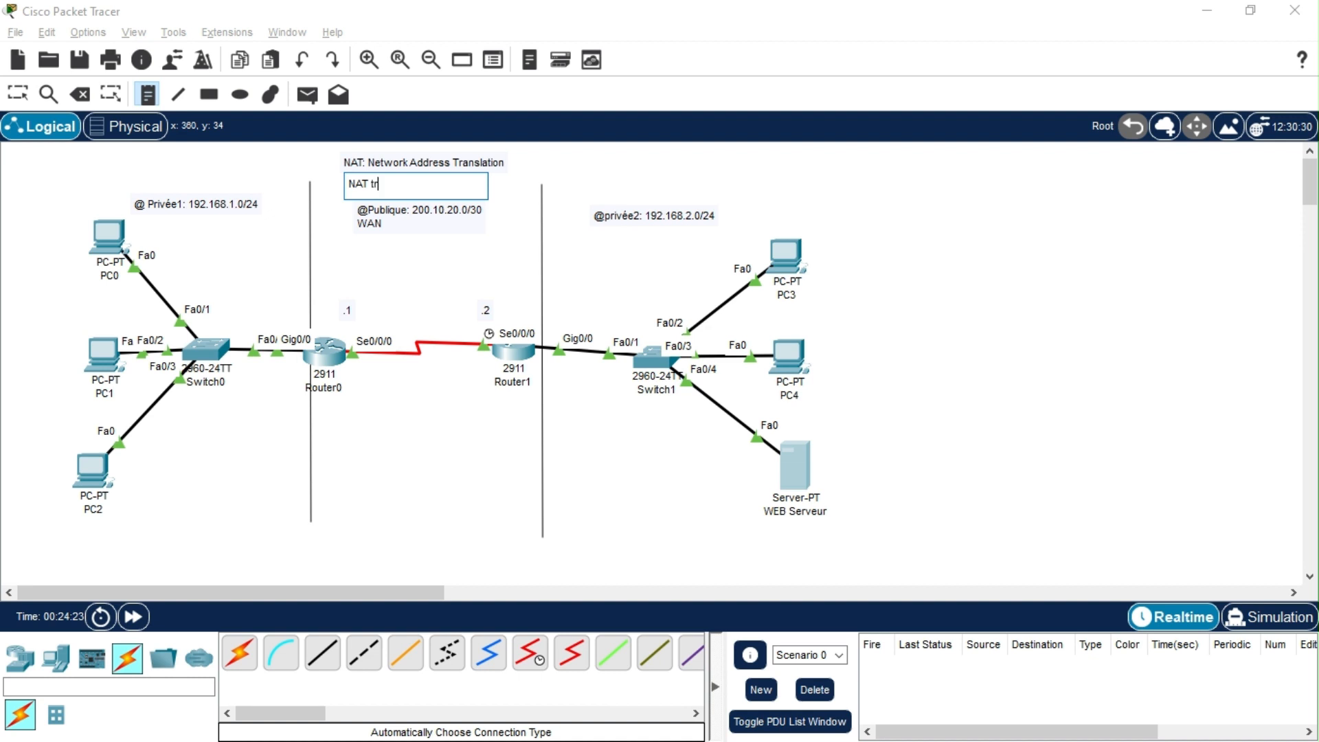
pyautogui.write('ique')
pyautogui.press('BackSpace')
pyautogui.press('BackSpace')
pyautogui.write('st')
pyautogui.click(431, 285)
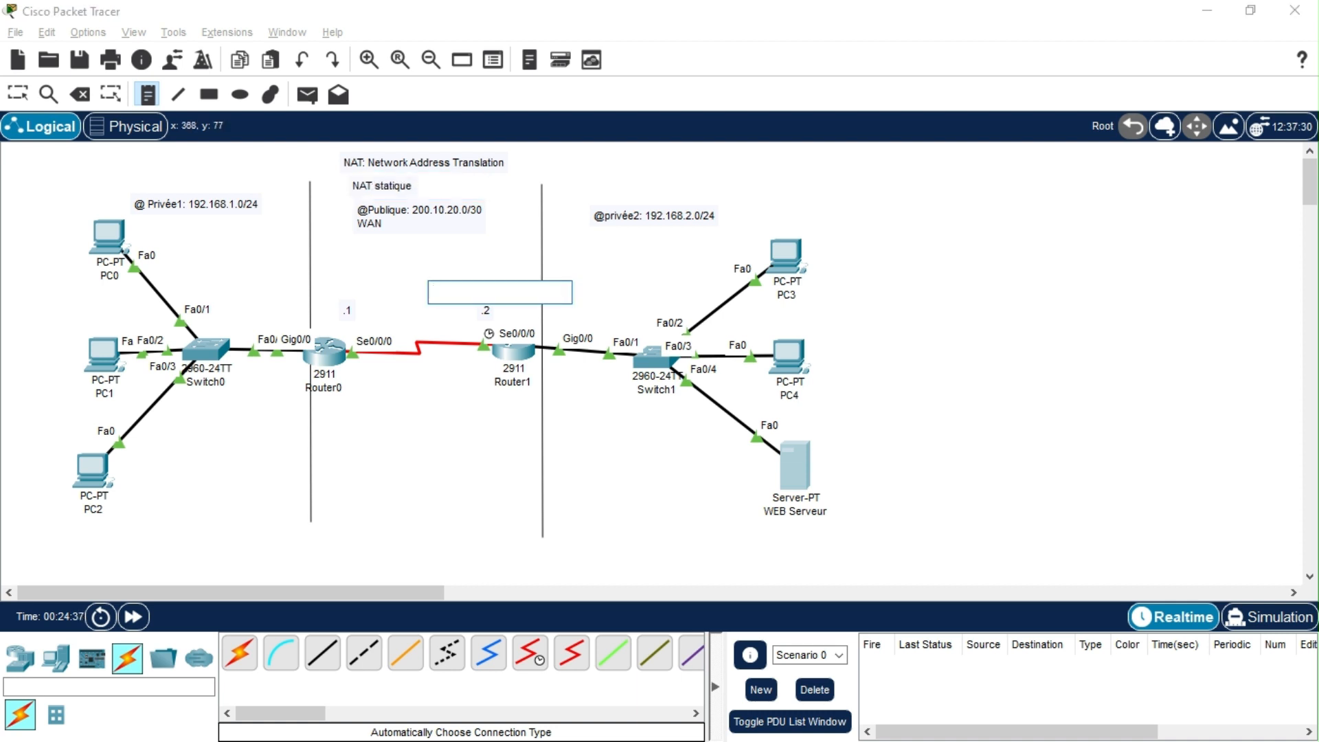
pyautogui.press('Escape')
pyautogui.moveTo(419, 217); pyautogui.dragTo(408, 216)
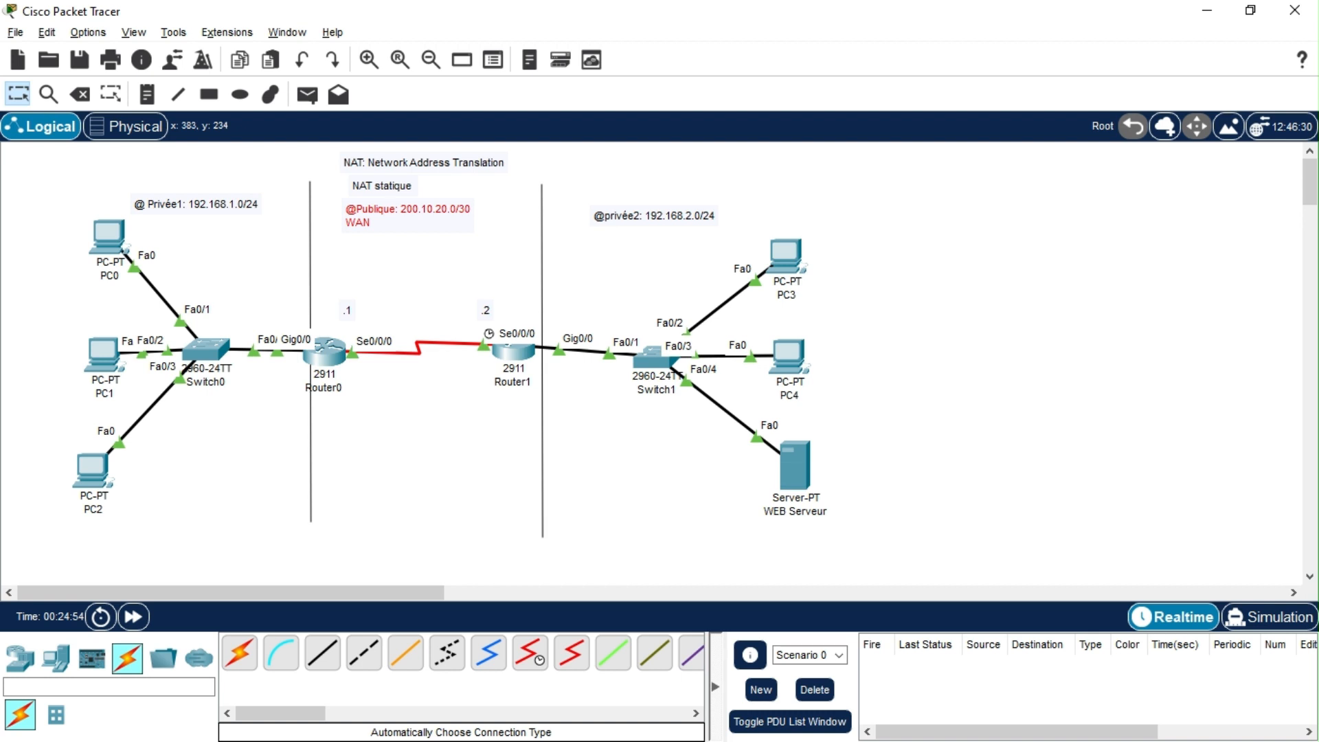
pyautogui.moveTo(324, 354)
pyautogui.moveTo(513, 352); pyautogui.dragTo(527, 351)
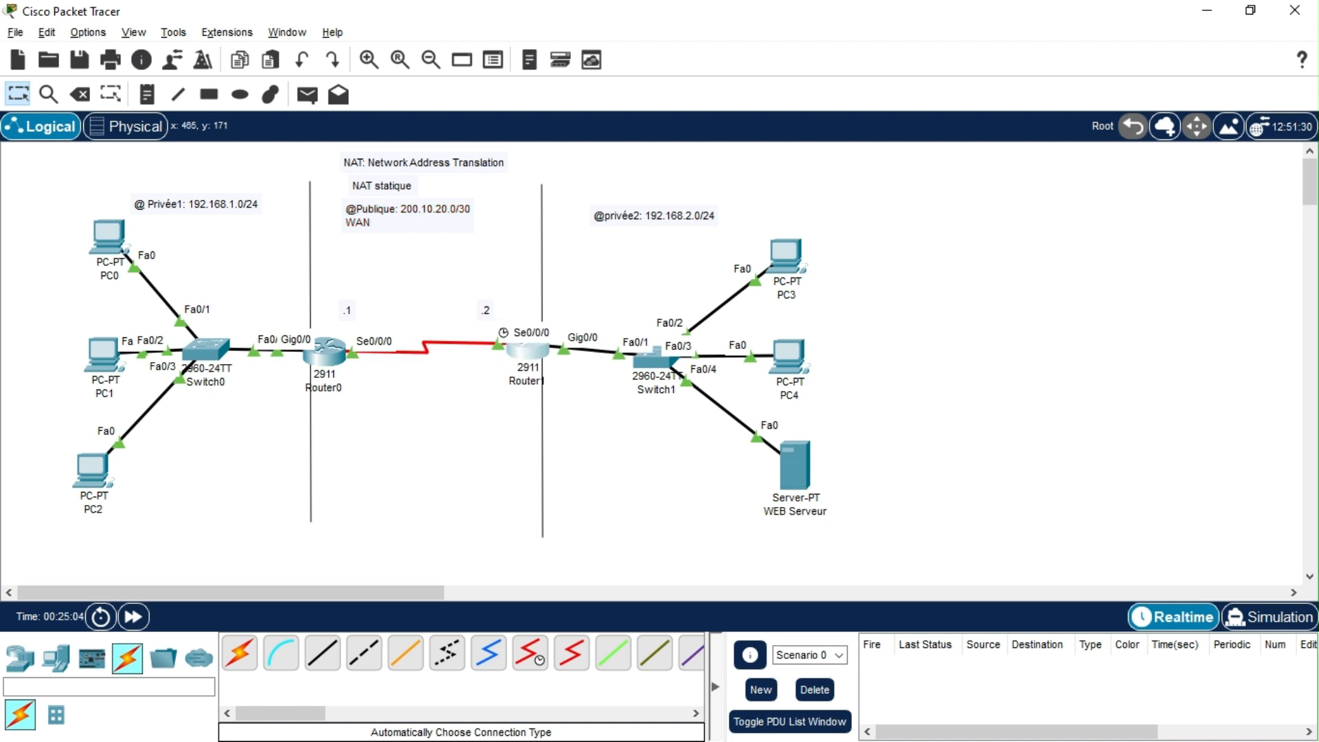